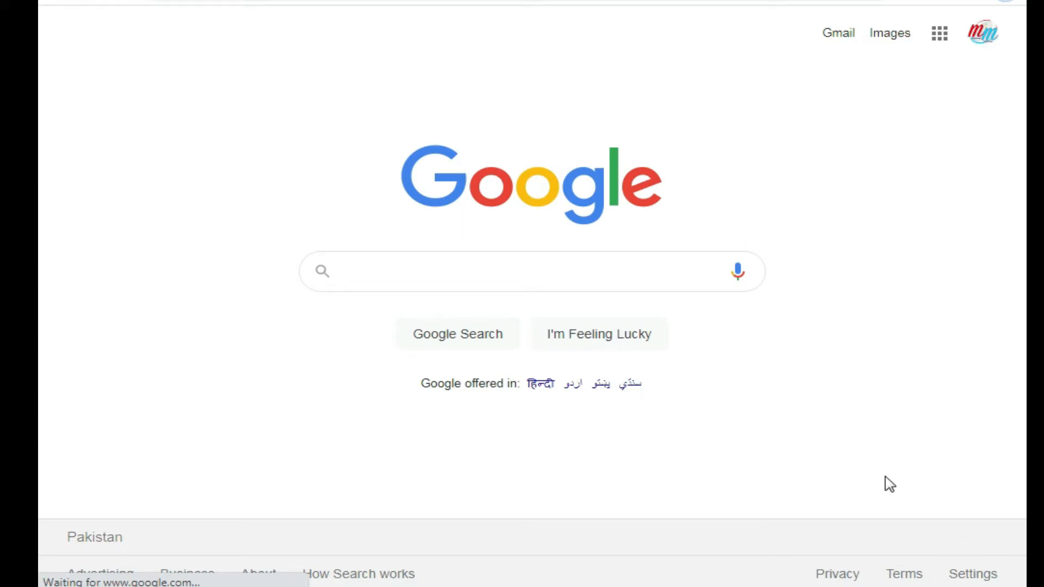
# Put the cursor in the Google search box on the Chrome home page
pyautogui.click(507, 277)
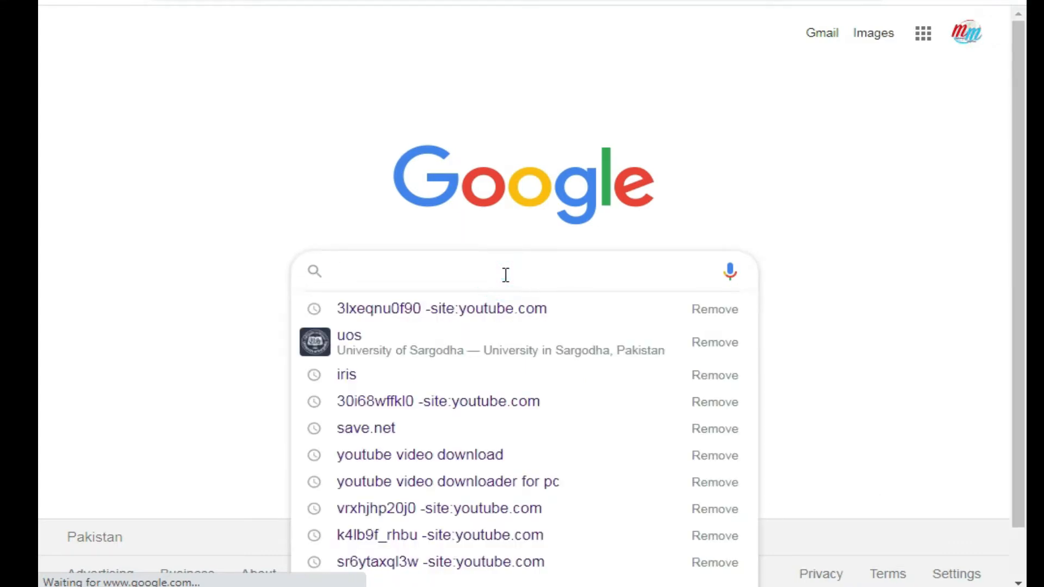
# Search Google for 'iris' and open the FBR IRIS login page
pyautogui.write('iris')
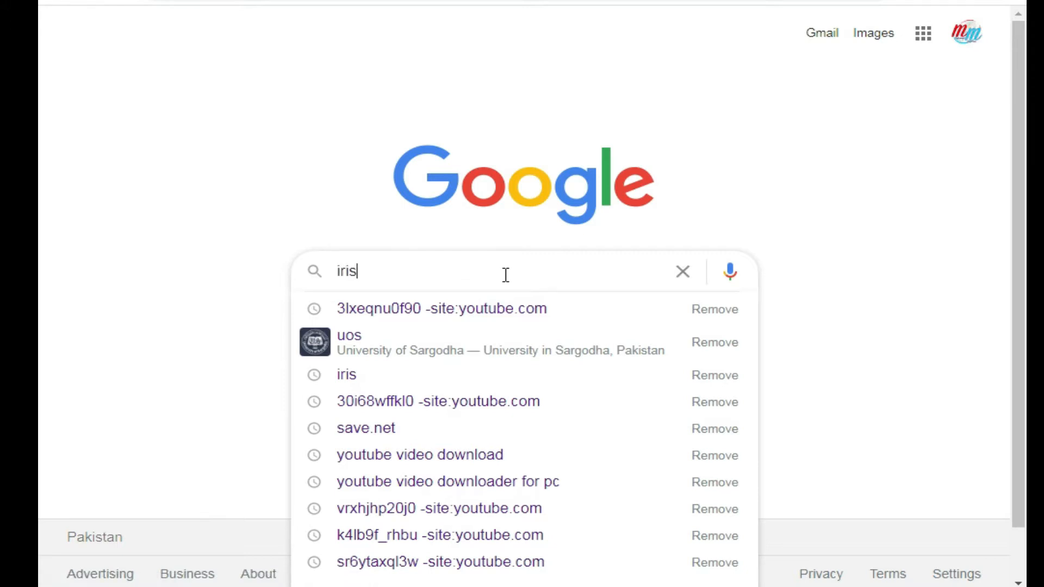
pyautogui.press('Return')
pyautogui.click(235, 193)
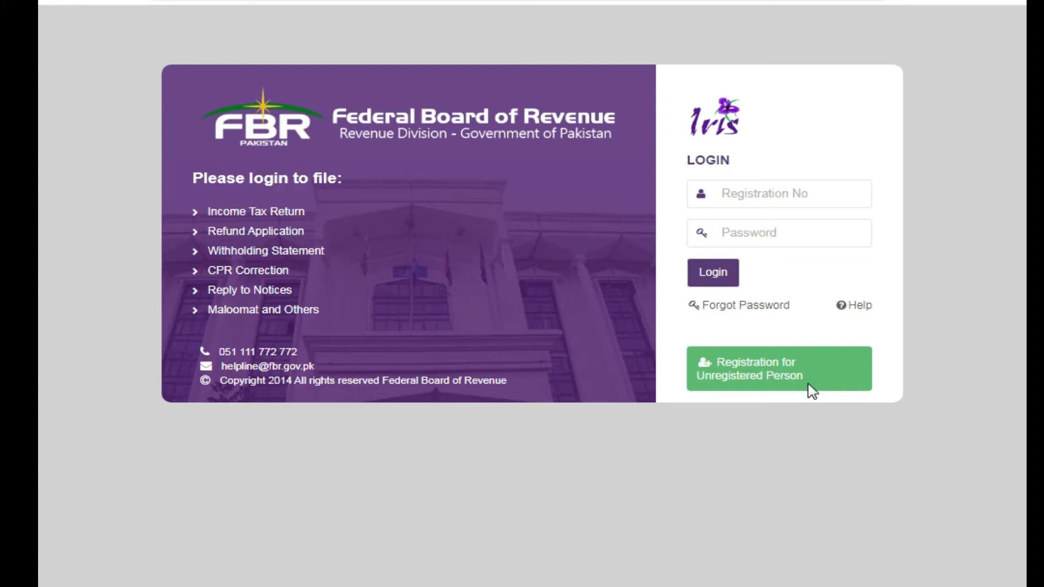
pyautogui.click(777, 198)
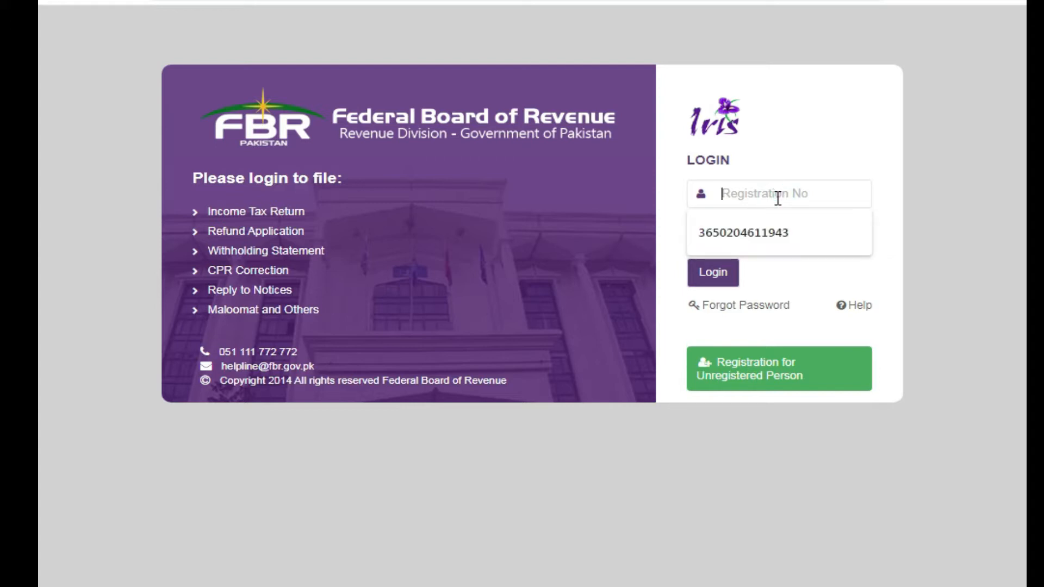
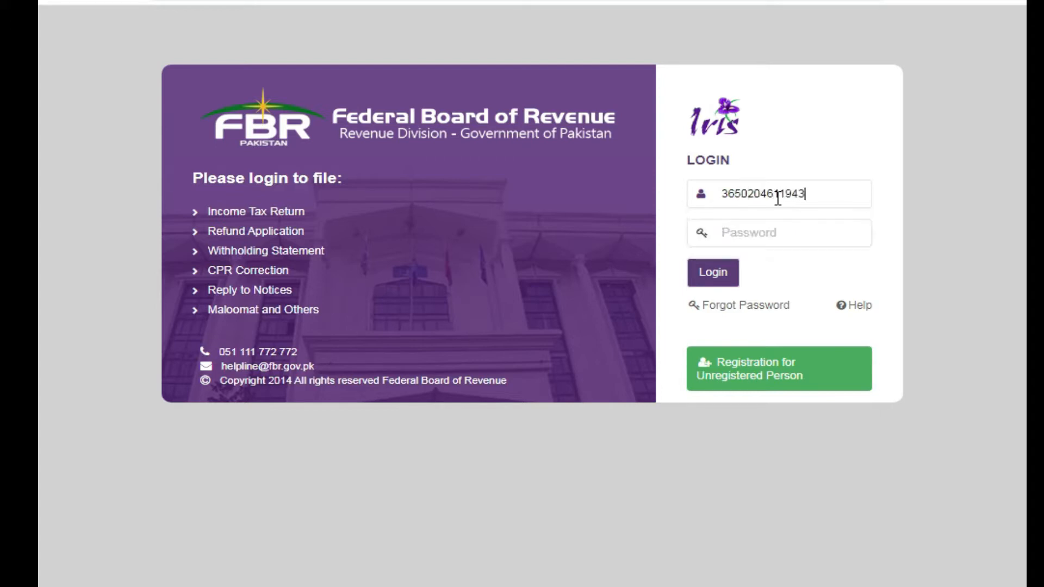
# Log in to IRIS with the taxpayer's registration number and account password
pyautogui.click(794, 236)
pyautogui.write('••')
pyautogui.write('••')
pyautogui.press('Return')
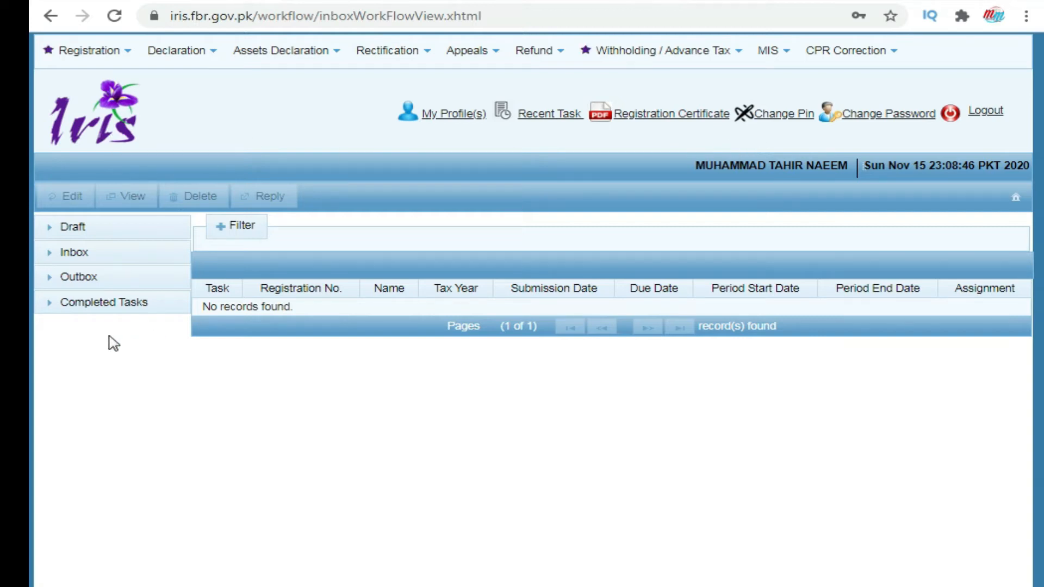
# Expand Completed Tasks, Outbox, Inbox and Draft to list the one tax-year-2020 draft declaration
pyautogui.click(115, 301)
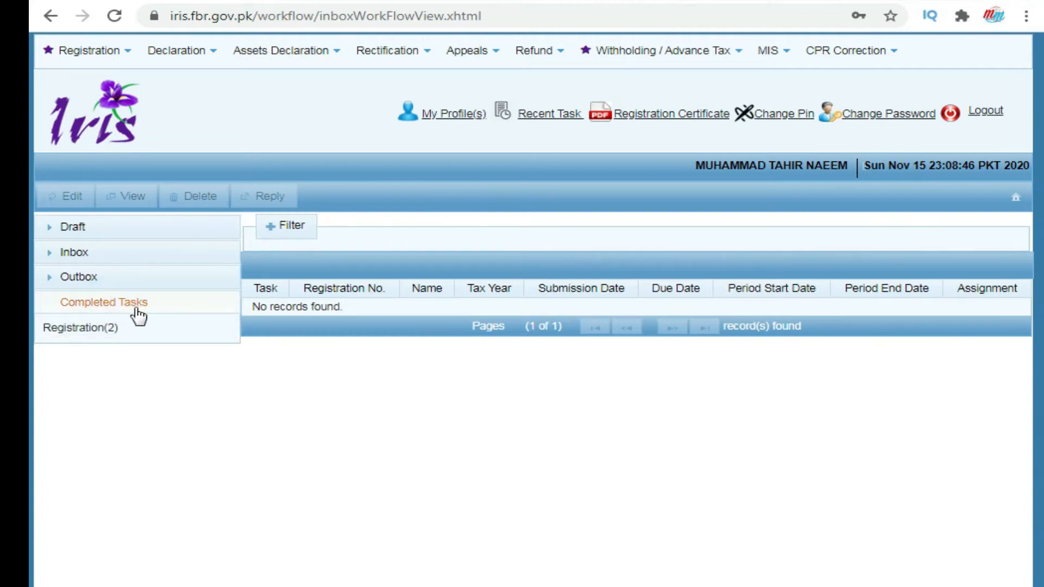
pyautogui.click(99, 281)
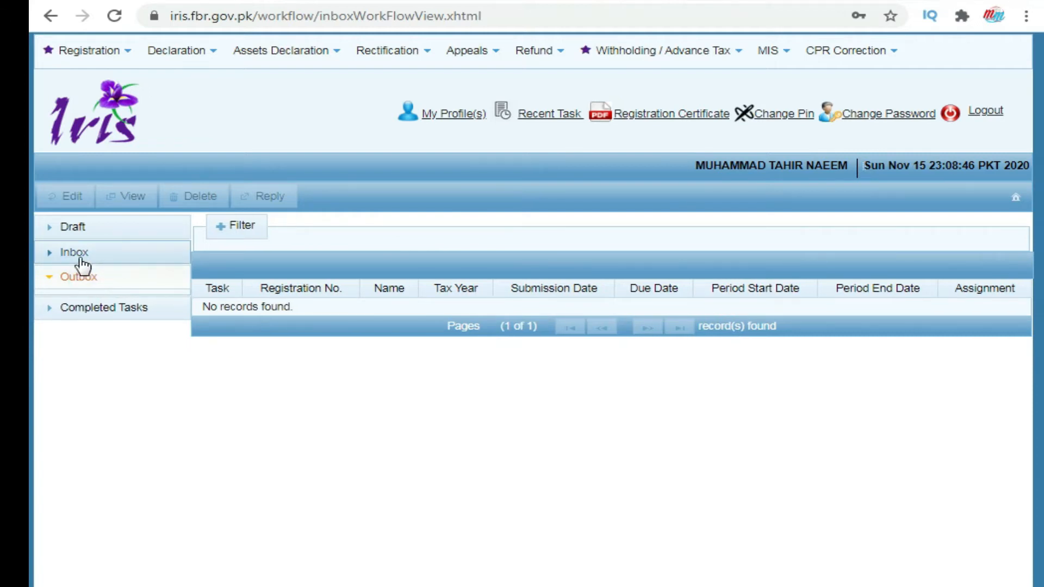
pyautogui.click(74, 243)
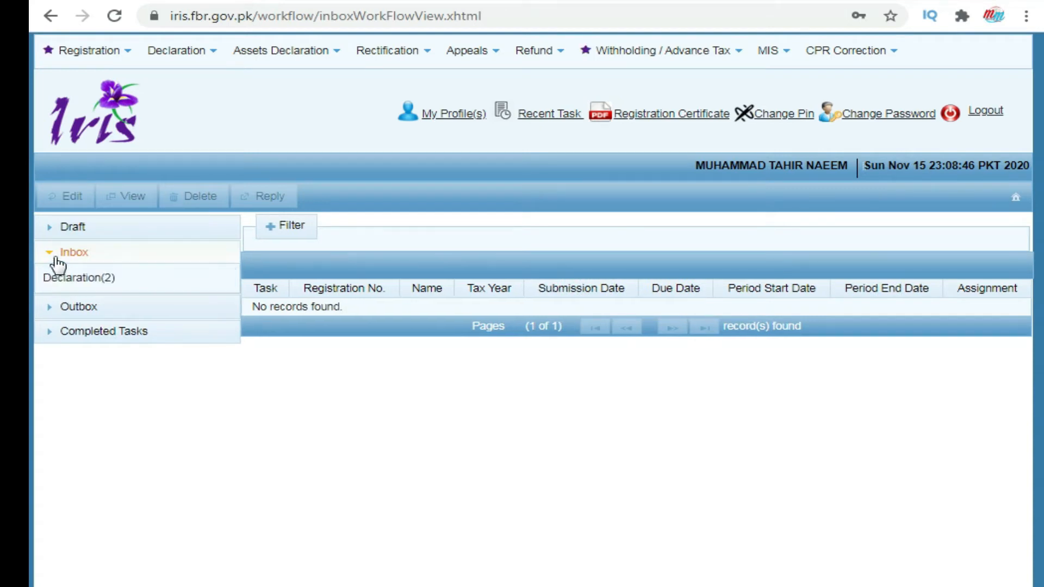
pyautogui.click(88, 232)
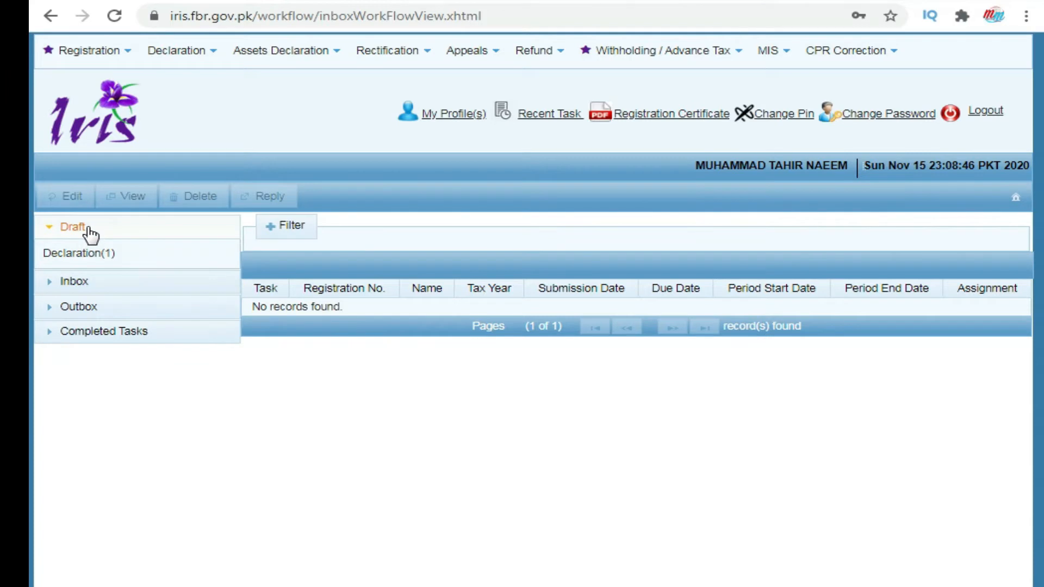
pyautogui.click(97, 256)
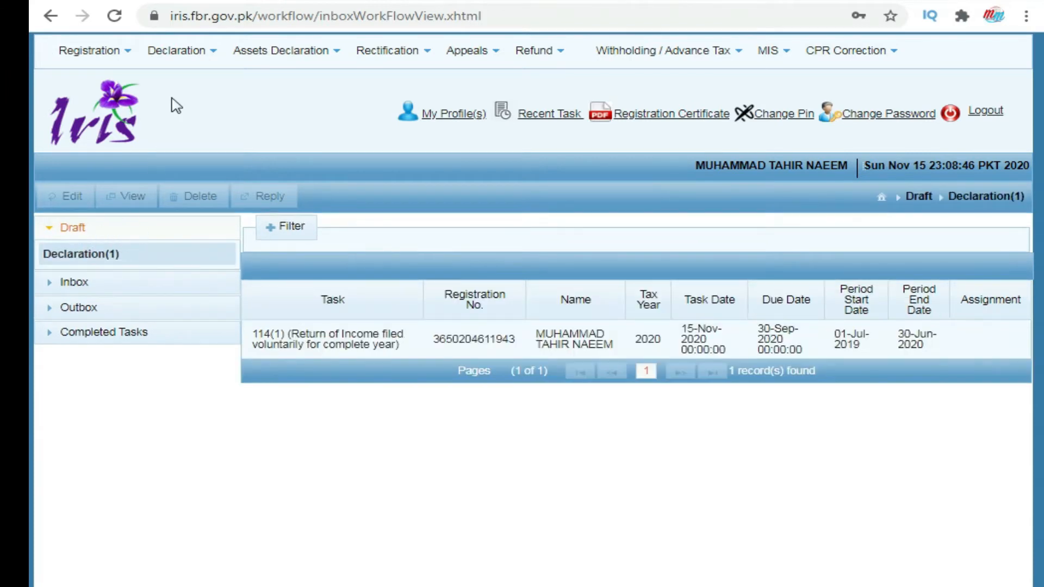
pyautogui.click(213, 56)
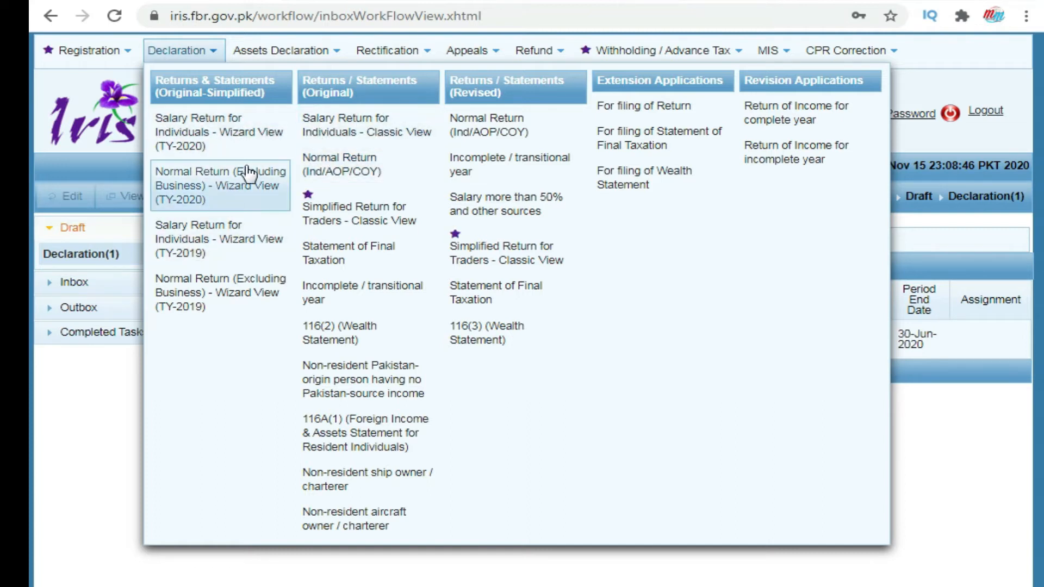
# Start a new Normal Return (Ind/AOP/COY) 114(1) form
pyautogui.click(351, 166)
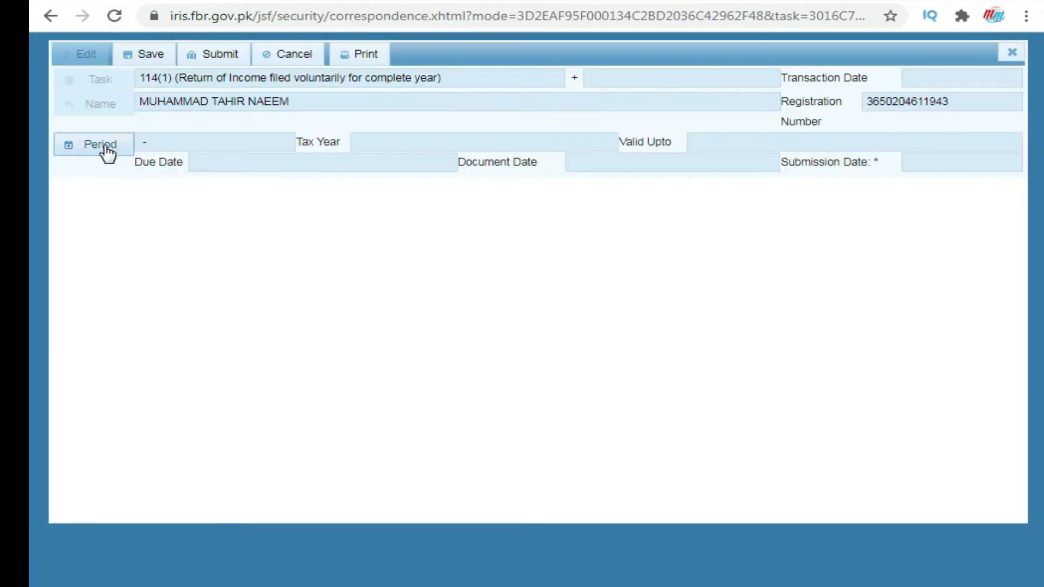
pyautogui.click(101, 146)
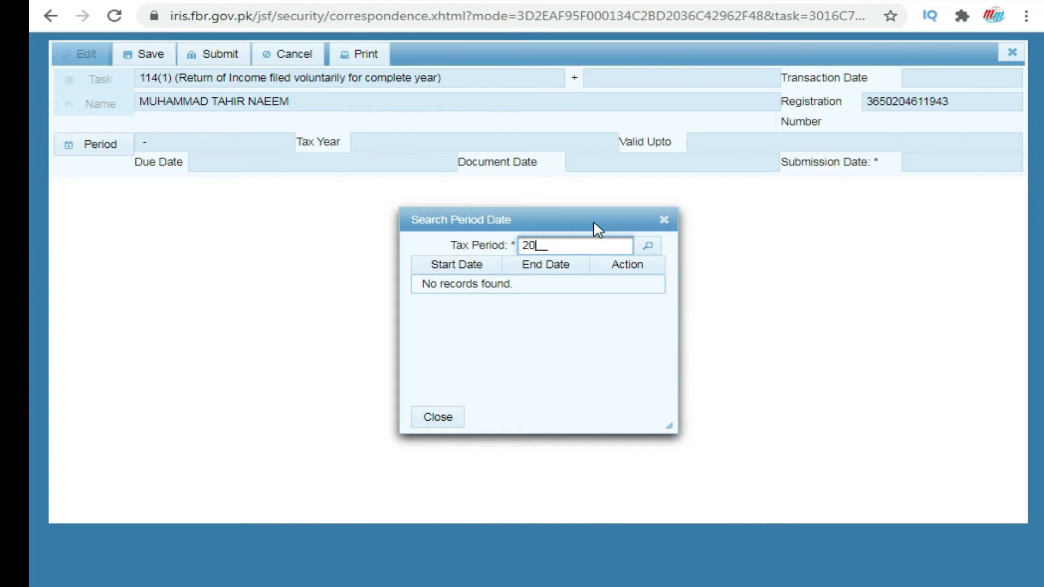
# Select the 01-Jul-2019 to 30-Jun-2020 period for tax year 2020
pyautogui.click(646, 246)
pyautogui.click(631, 284)
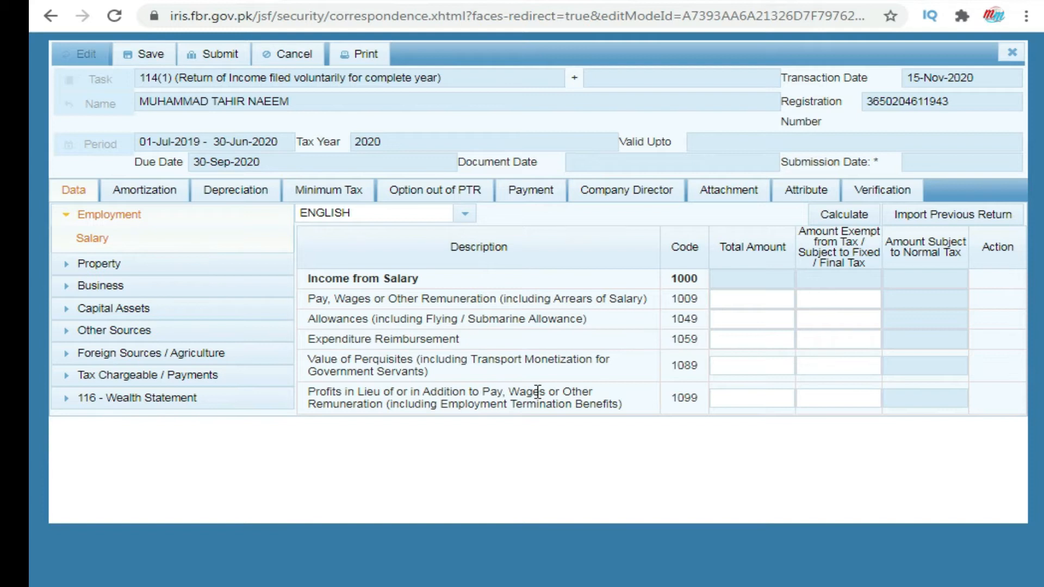
# Open the Employment > Salary income schedule
pyautogui.click(128, 215)
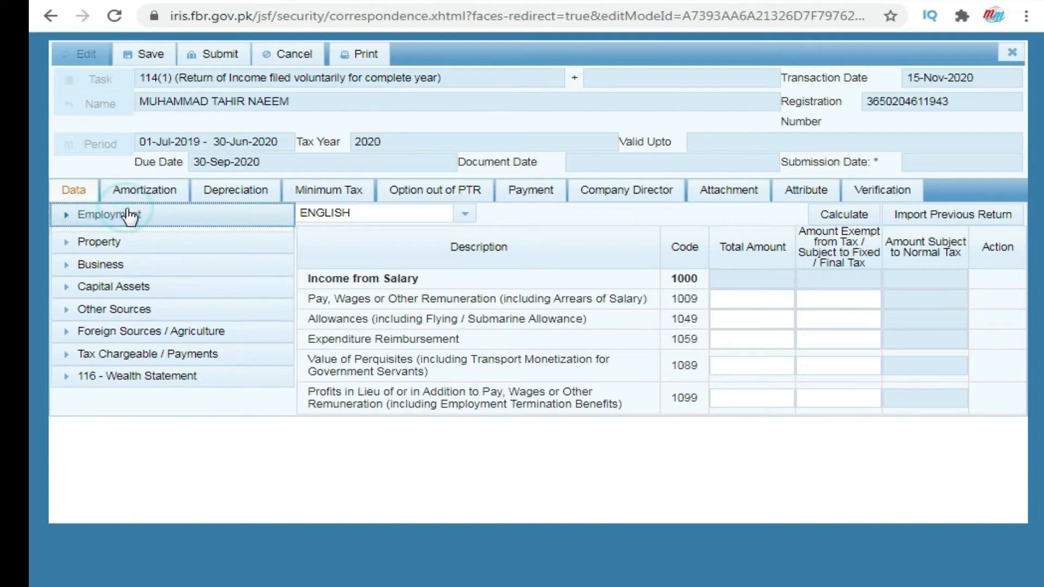
pyautogui.click(128, 215)
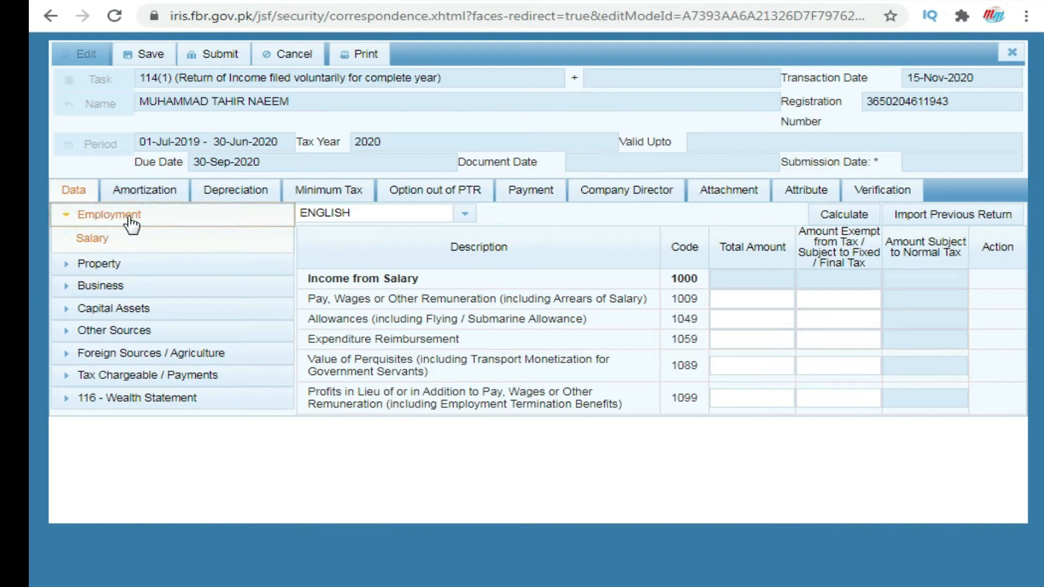
pyautogui.click(93, 243)
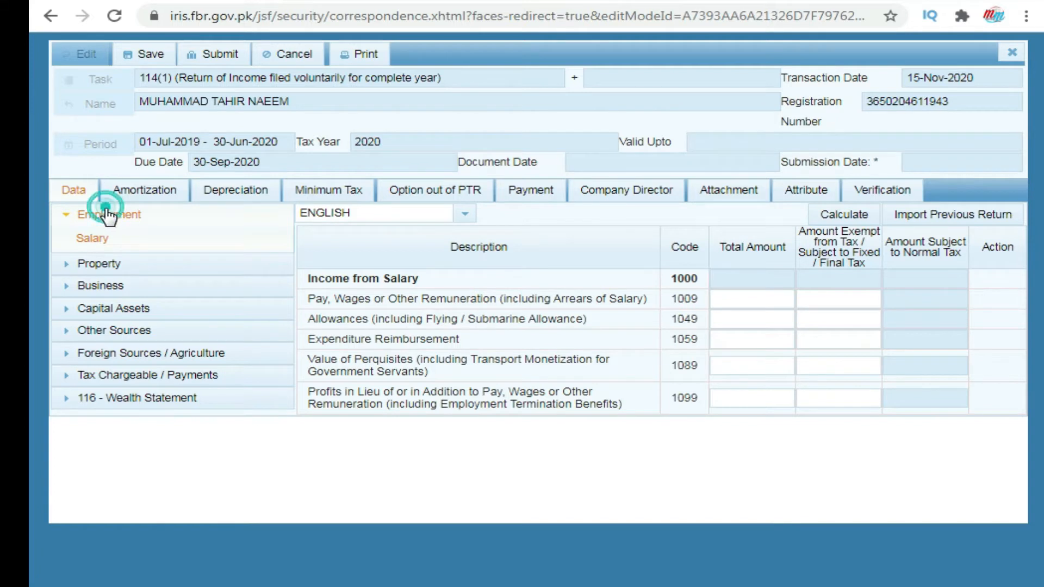
pyautogui.click(109, 215)
pyautogui.click(108, 215)
pyautogui.click(91, 237)
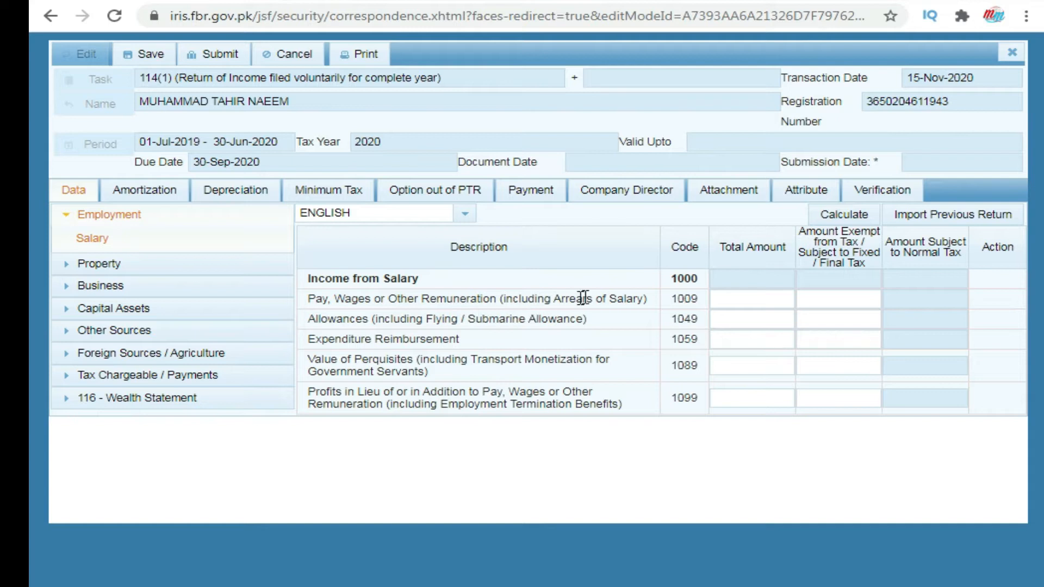
# Enter 480,000 as pay and wages under code 1009 and recalculate salary totals
pyautogui.click(735, 299)
pyautogui.write('480000')
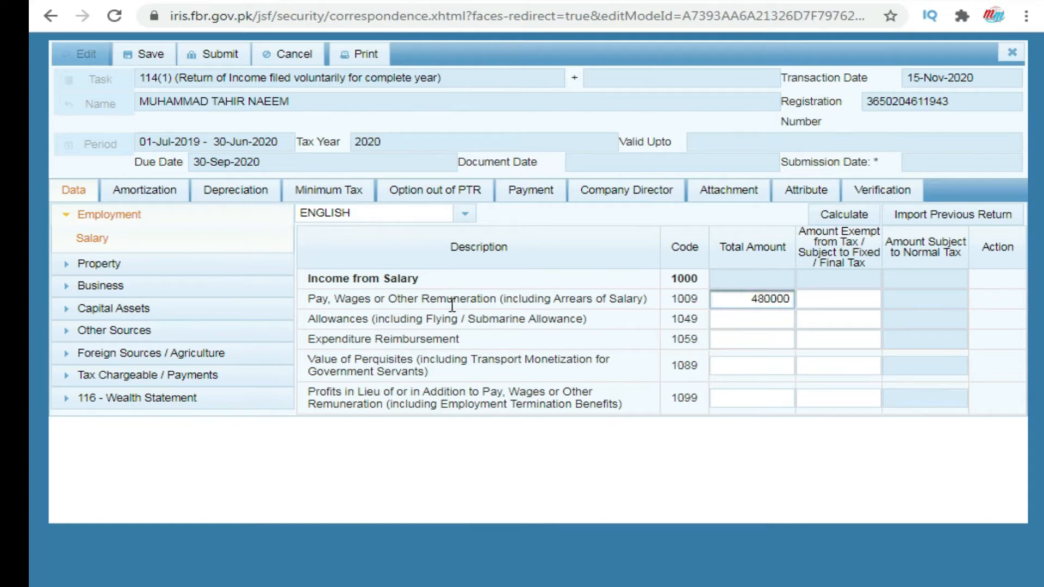
pyautogui.click(804, 307)
pyautogui.click(793, 306)
pyautogui.click(845, 217)
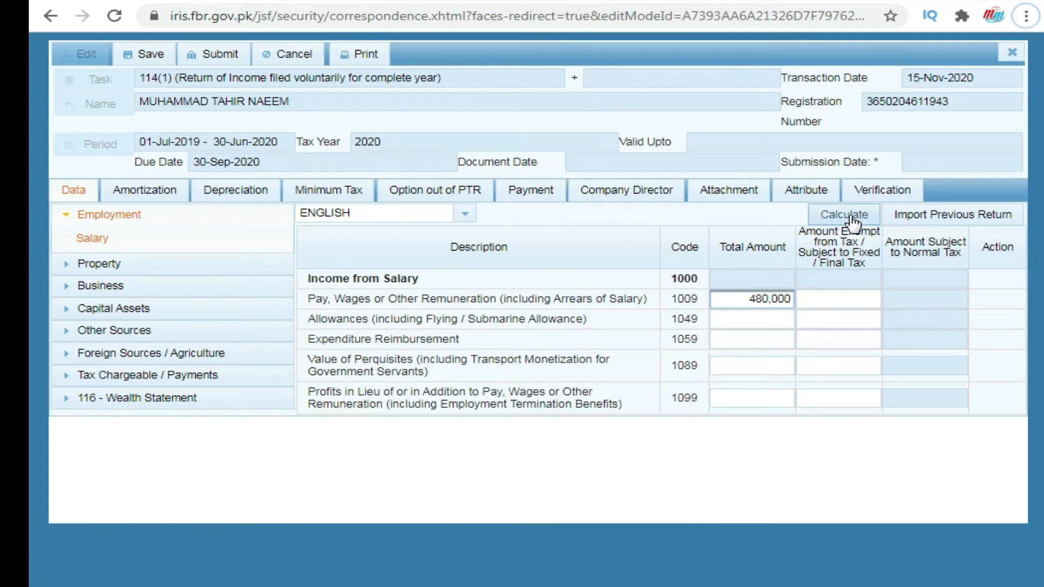
pyautogui.click(847, 217)
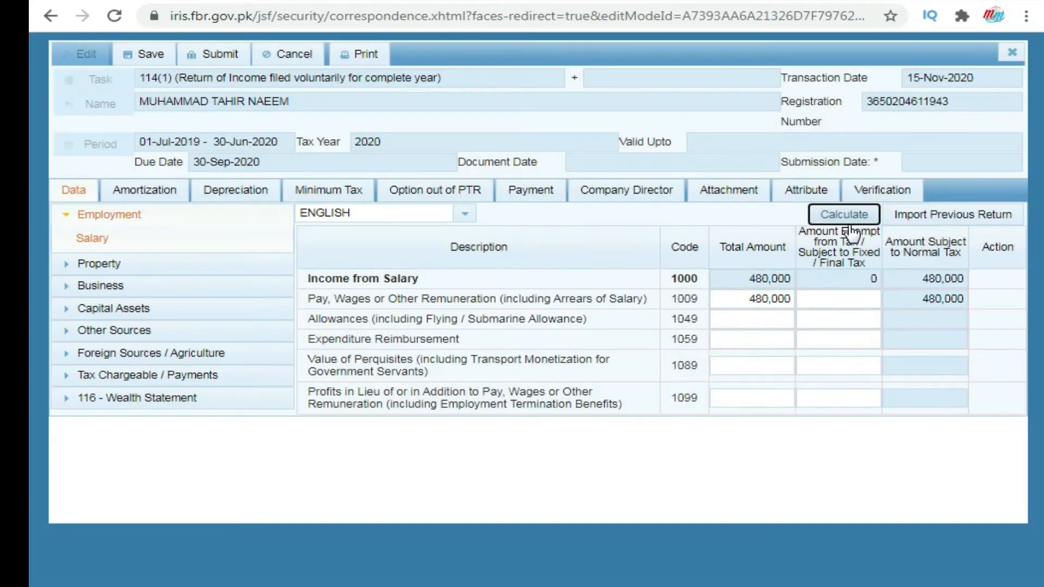
pyautogui.click(859, 216)
pyautogui.click(722, 323)
# Mark 18,000 of allowances as exempt and recalculate the salary totals
pyautogui.click(729, 323)
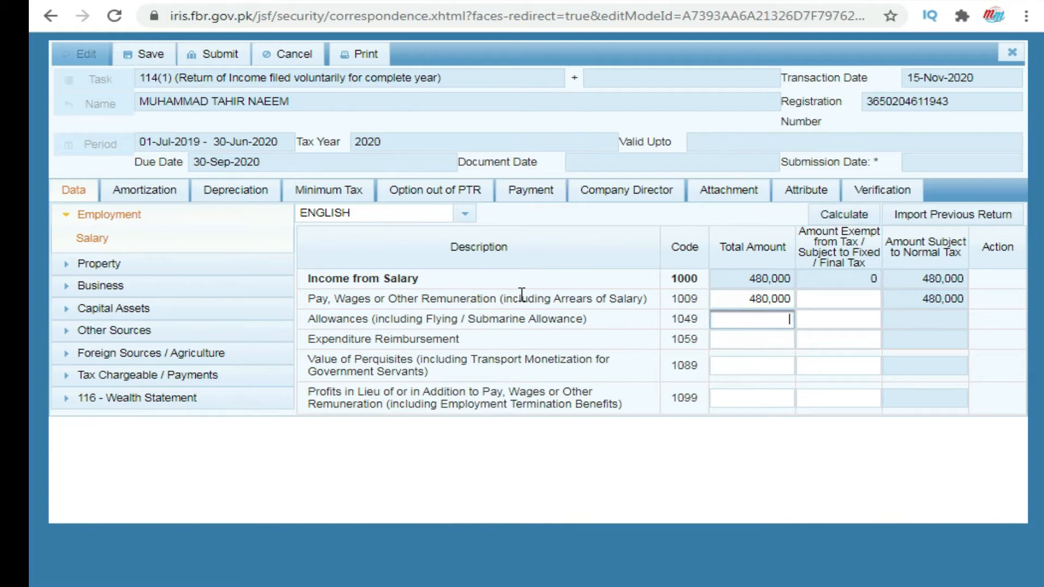
pyautogui.click(798, 320)
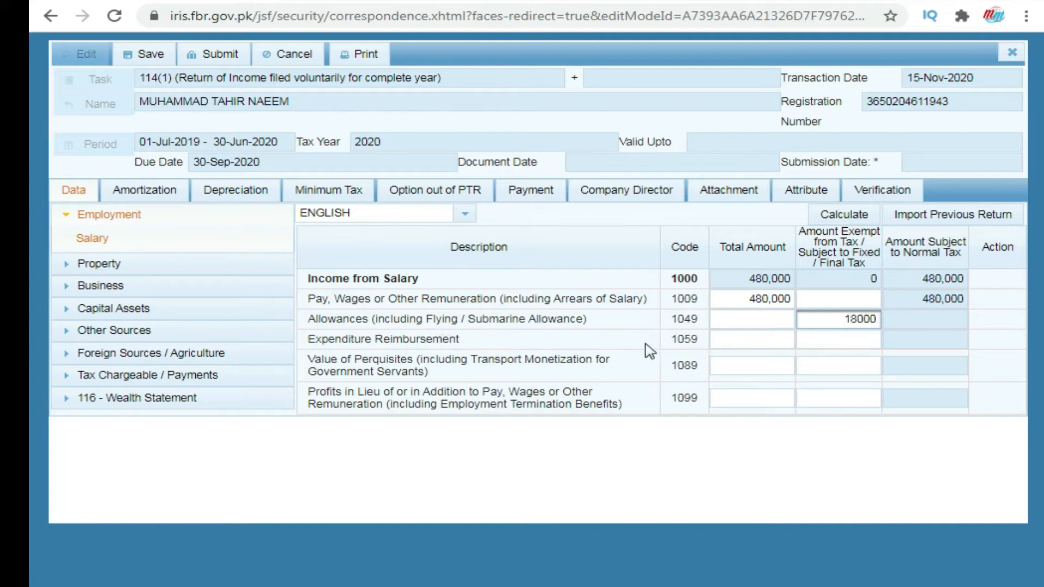
pyautogui.click(778, 339)
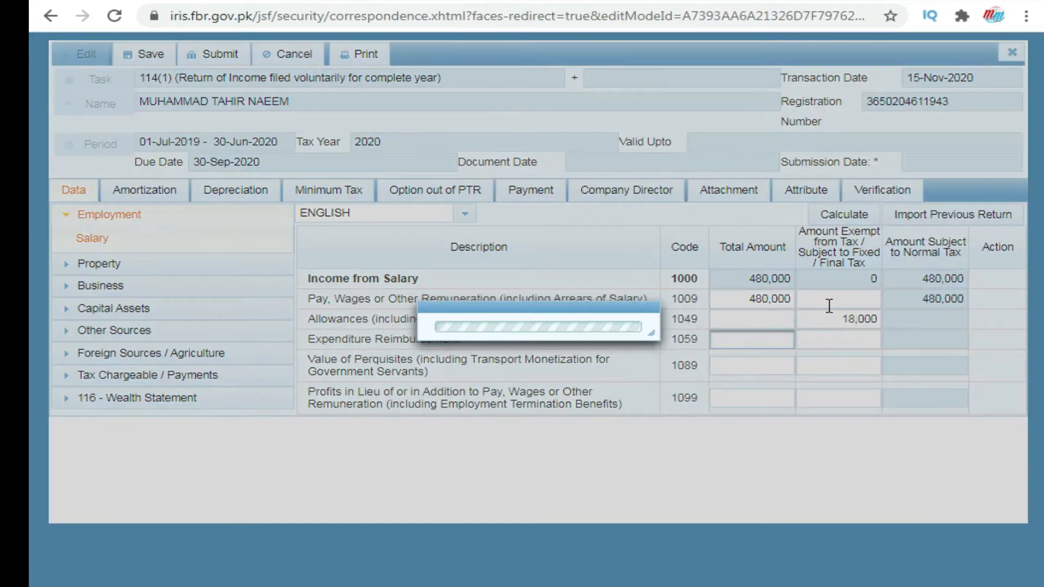
pyautogui.click(852, 218)
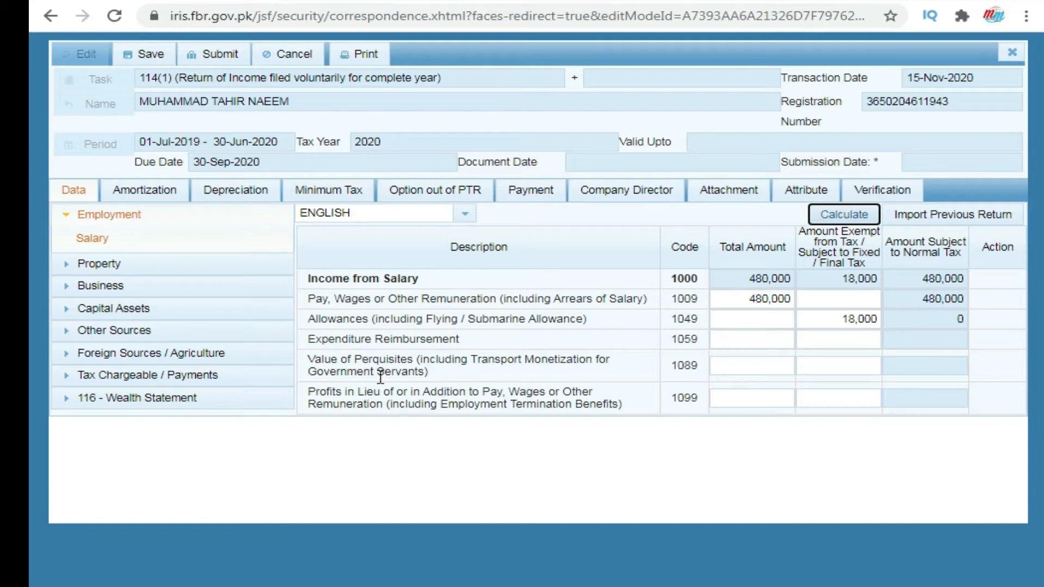
# Leave the amounts for codes 1059, 1089 and 1099 blank
pyautogui.click(745, 343)
pyautogui.click(744, 365)
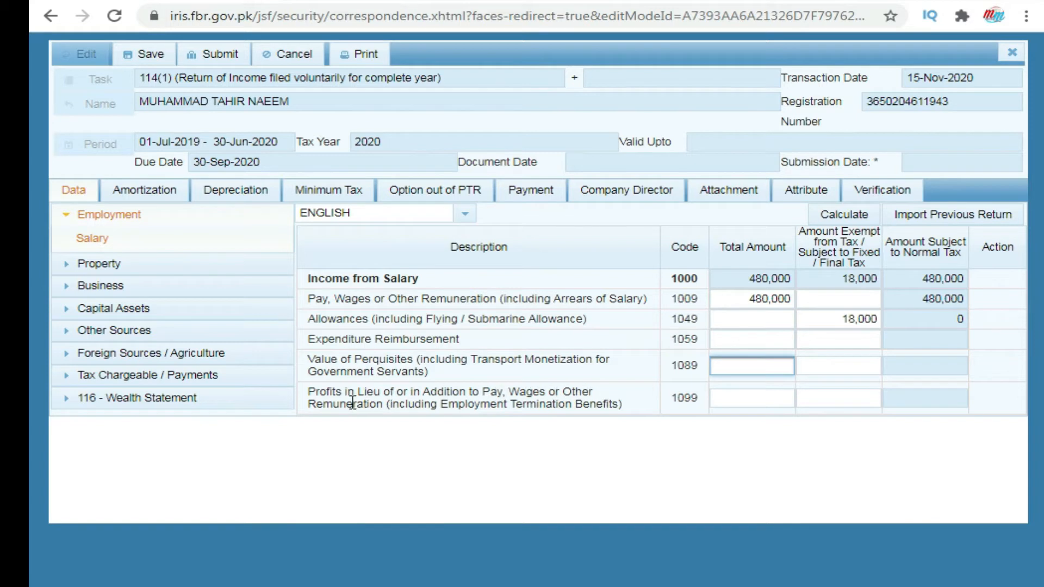
pyautogui.click(732, 398)
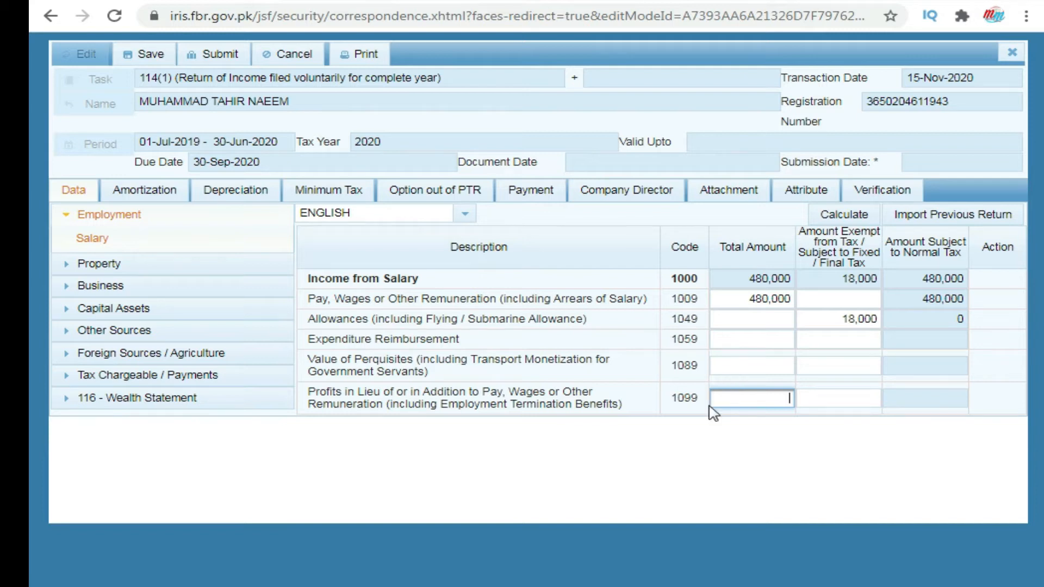
pyautogui.click(819, 399)
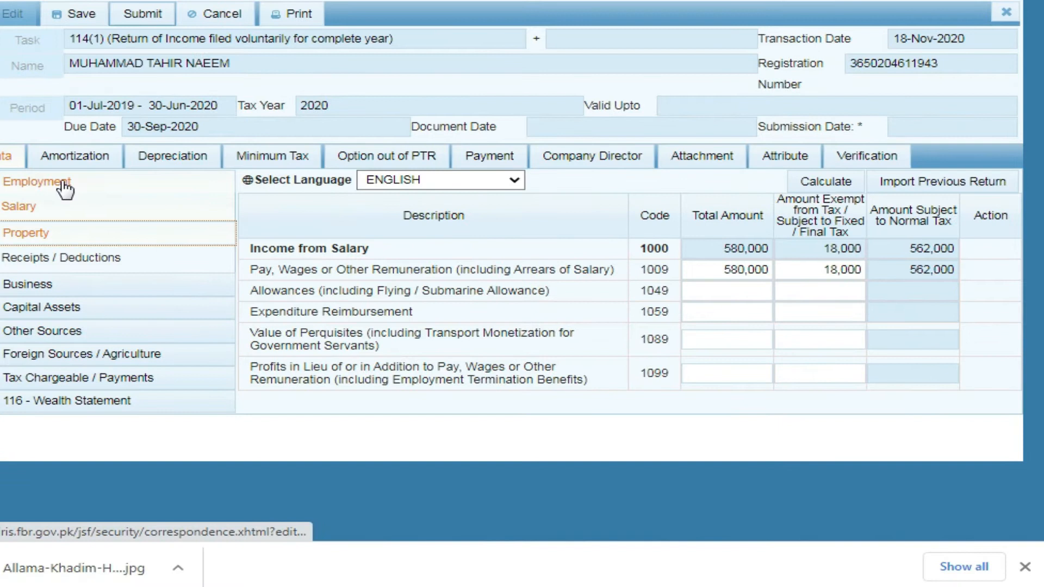
# Collapse Employment and open Property > Receipts / Deductions
pyautogui.click(65, 184)
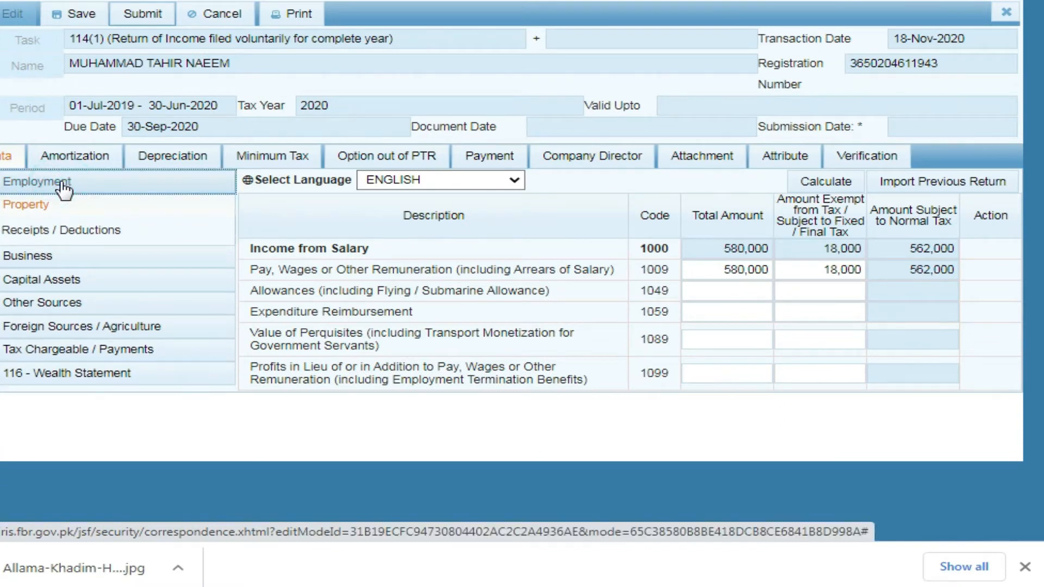
pyautogui.click(34, 207)
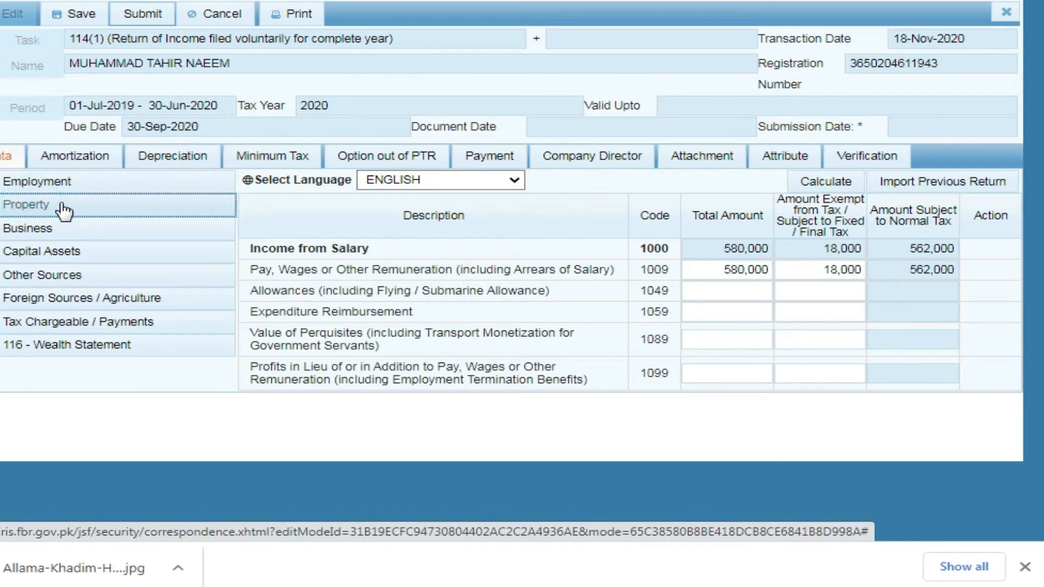
pyautogui.click(63, 209)
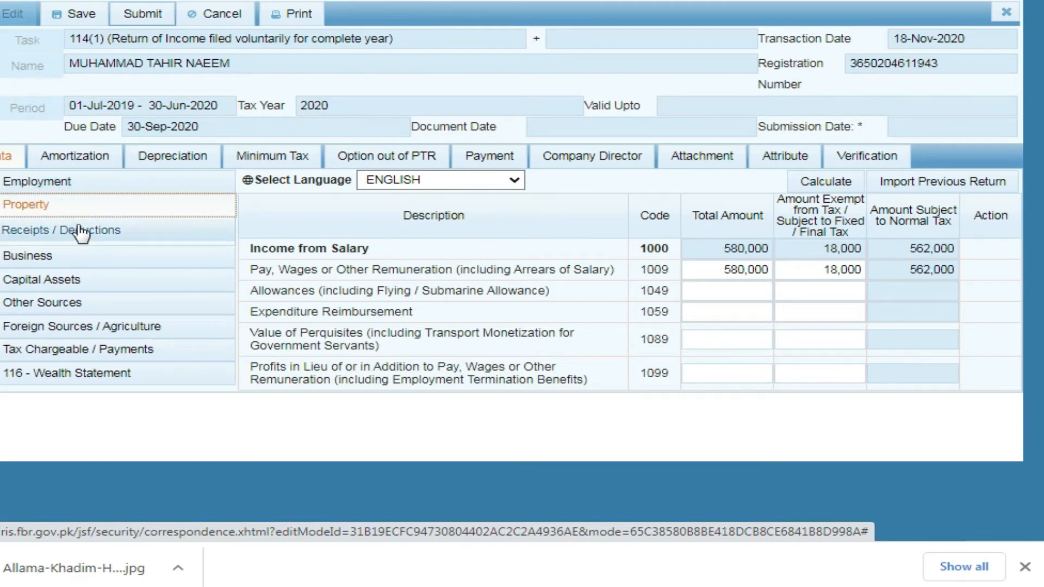
pyautogui.click(70, 223)
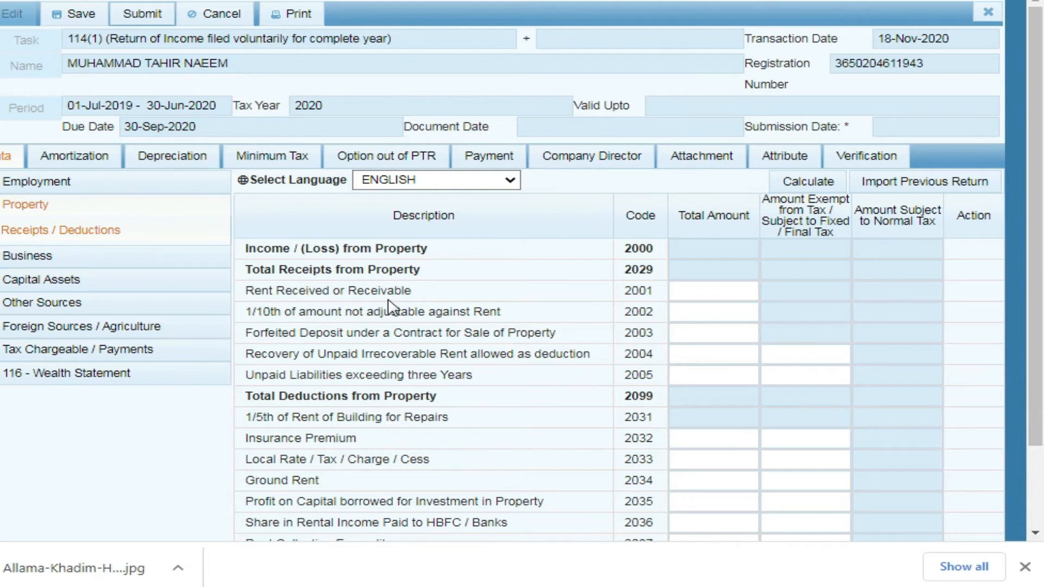
# Leave rent and property codes 2002–2005 blank, dismissing the antivirus popup
pyautogui.click(704, 297)
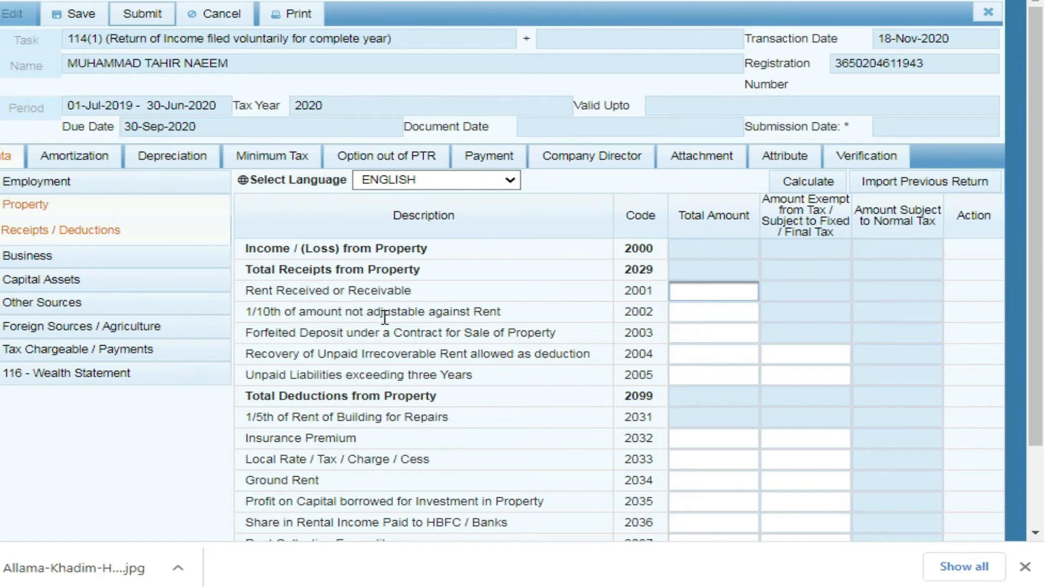
pyautogui.click(699, 310)
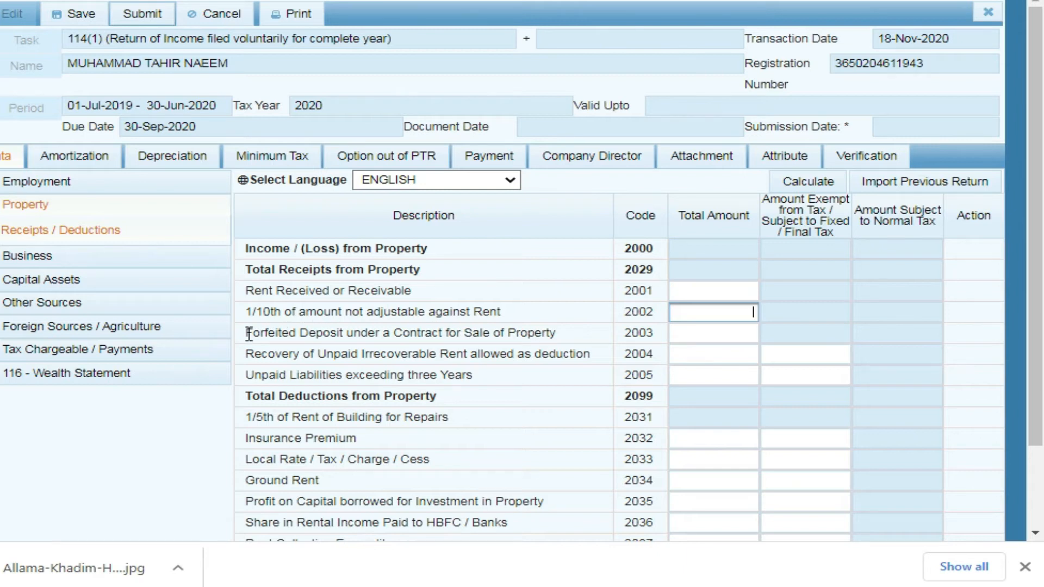
pyautogui.moveTo(251, 327); pyautogui.dragTo(555, 340)
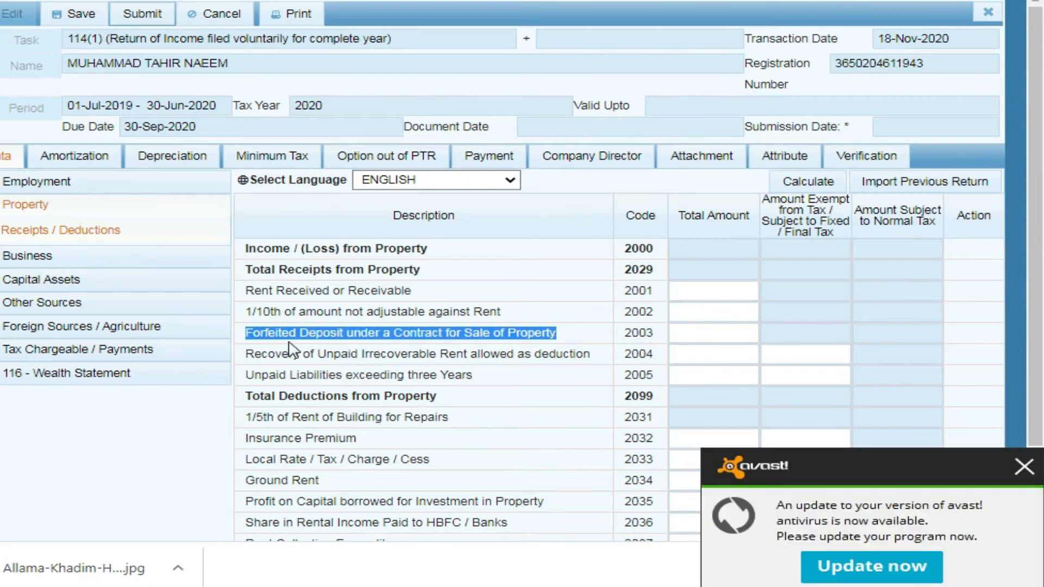
pyautogui.click(709, 332)
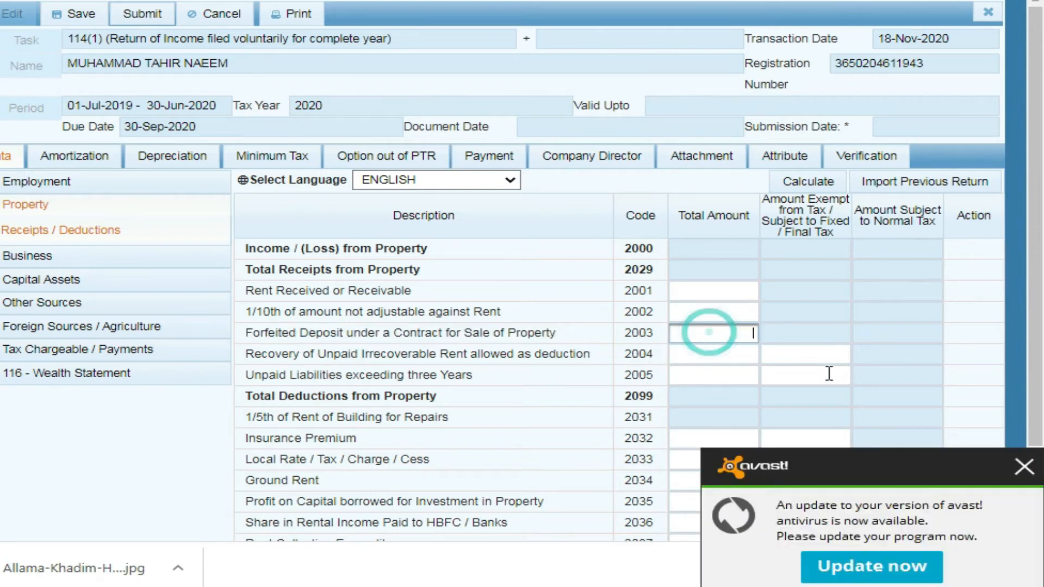
pyautogui.click(1018, 469)
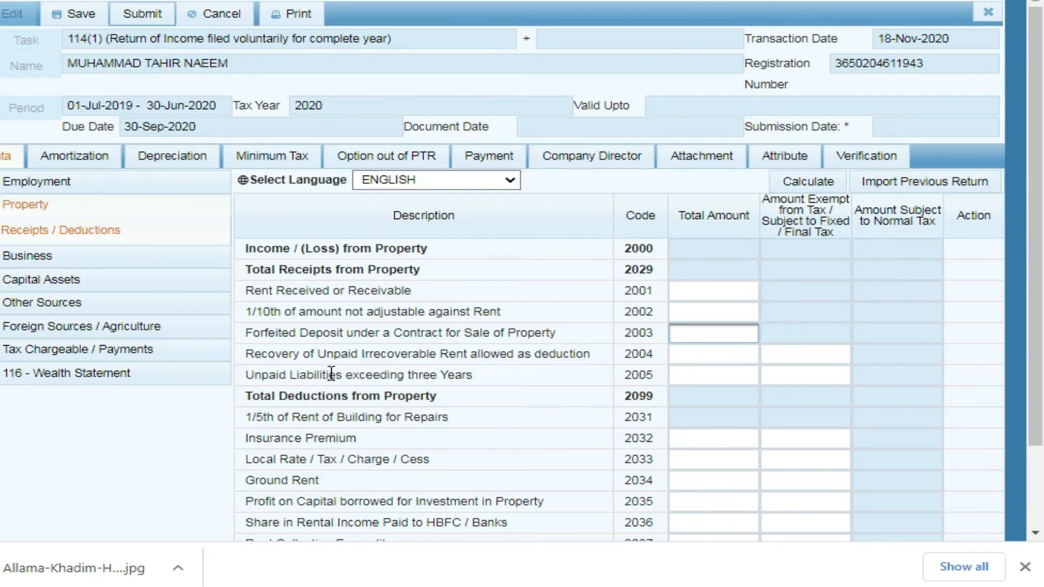
pyautogui.click(688, 376)
pyautogui.click(692, 371)
pyautogui.click(697, 352)
pyautogui.click(688, 373)
pyautogui.click(695, 354)
pyautogui.click(718, 369)
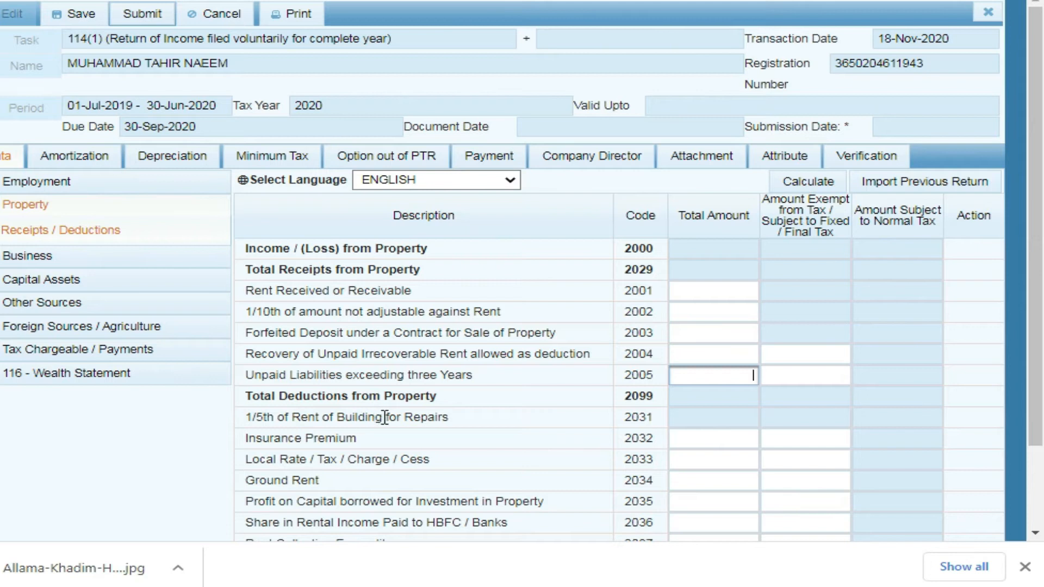
# Leave property deduction codes 2031 and 2032 blank and close the downloads bar
pyautogui.click(717, 425)
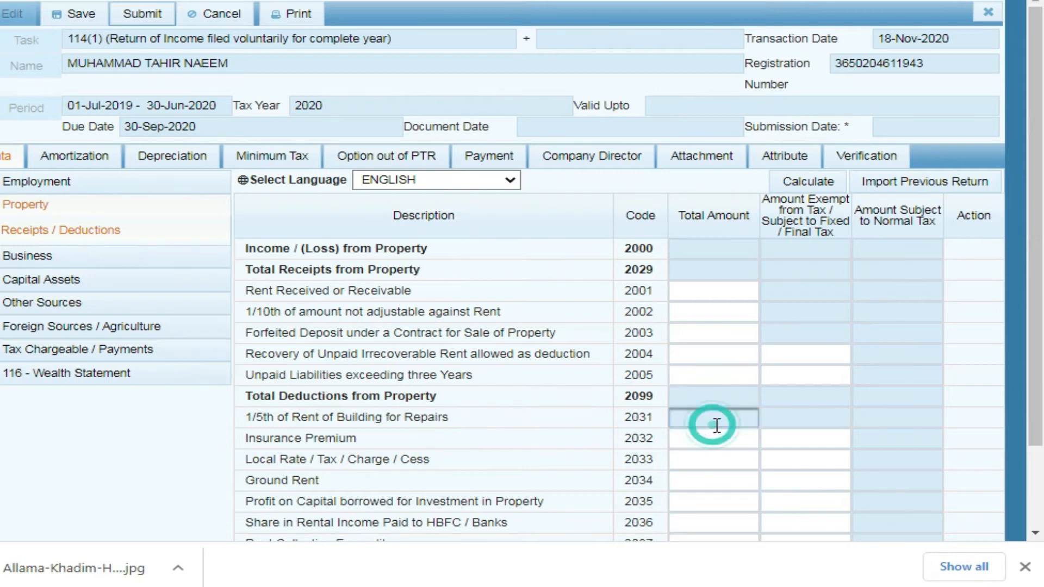
pyautogui.click(776, 419)
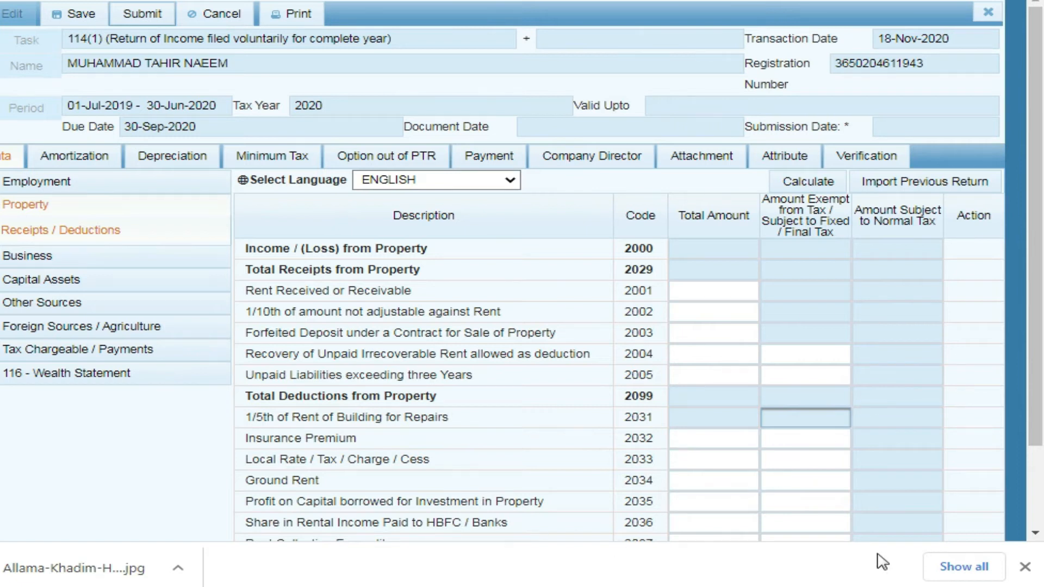
pyautogui.click(1025, 567)
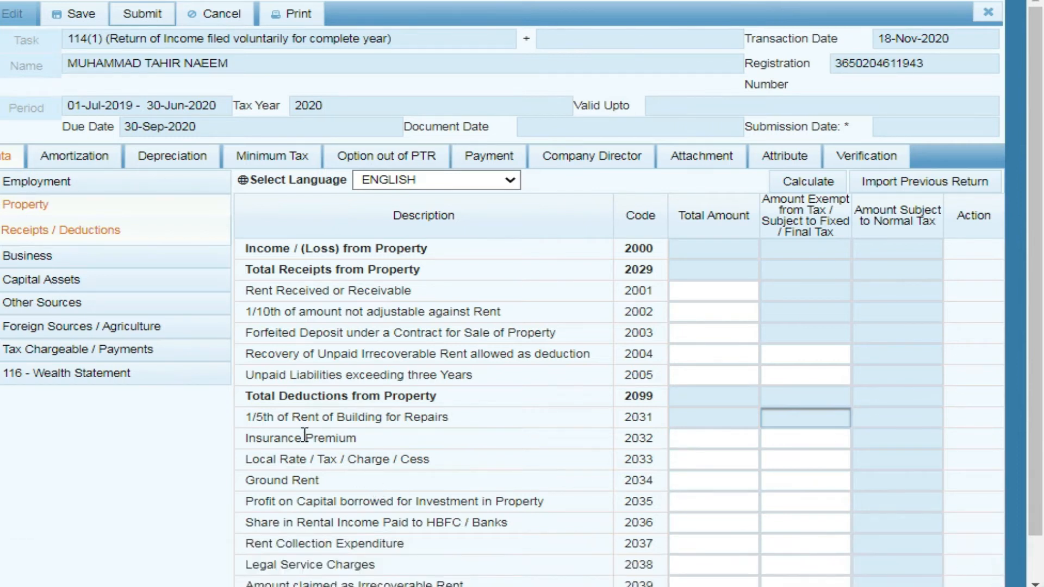
pyautogui.click(710, 438)
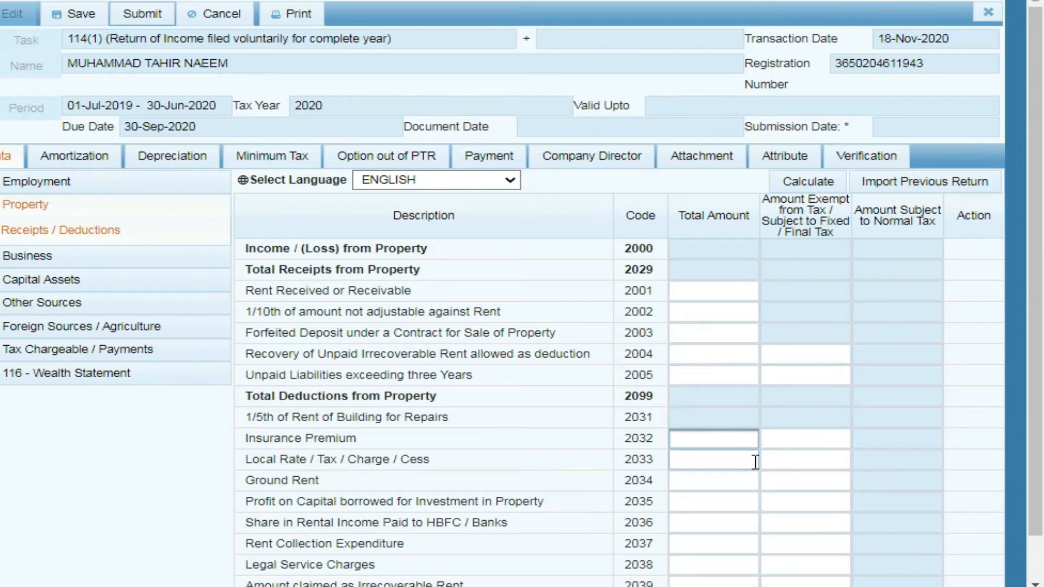
pyautogui.click(773, 437)
pyautogui.click(713, 433)
pyautogui.scroll(-1, 1042, 269)
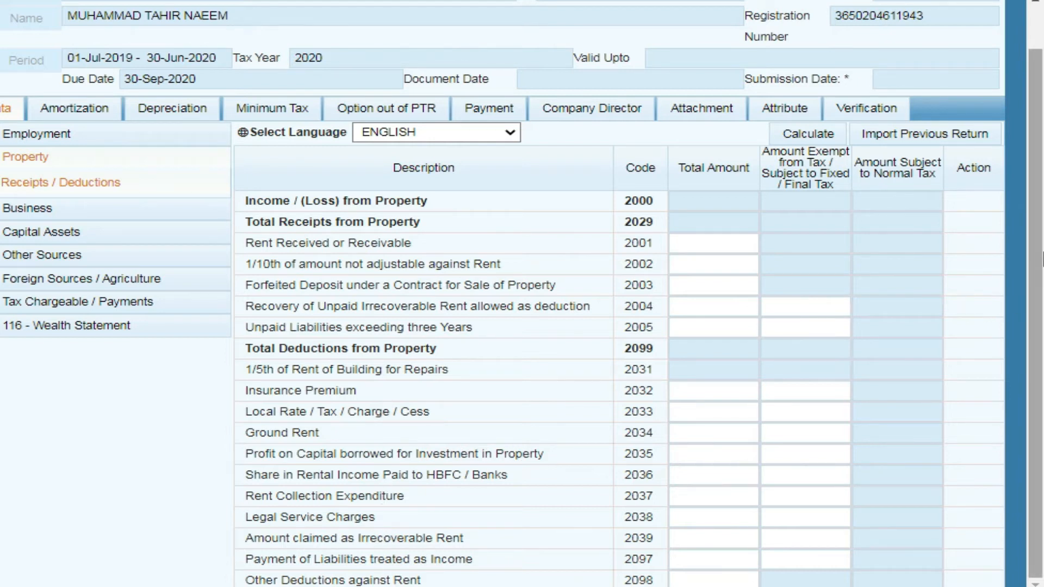
# Open Other Sources > Receipts / Deductions from the sidebar
pyautogui.click(42, 255)
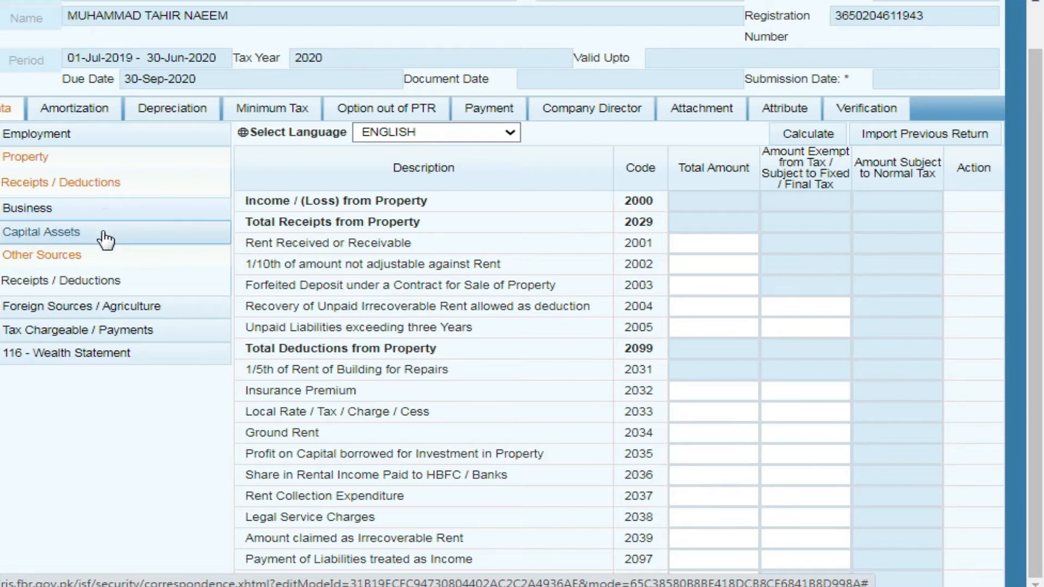
pyautogui.click(98, 237)
pyautogui.click(98, 237)
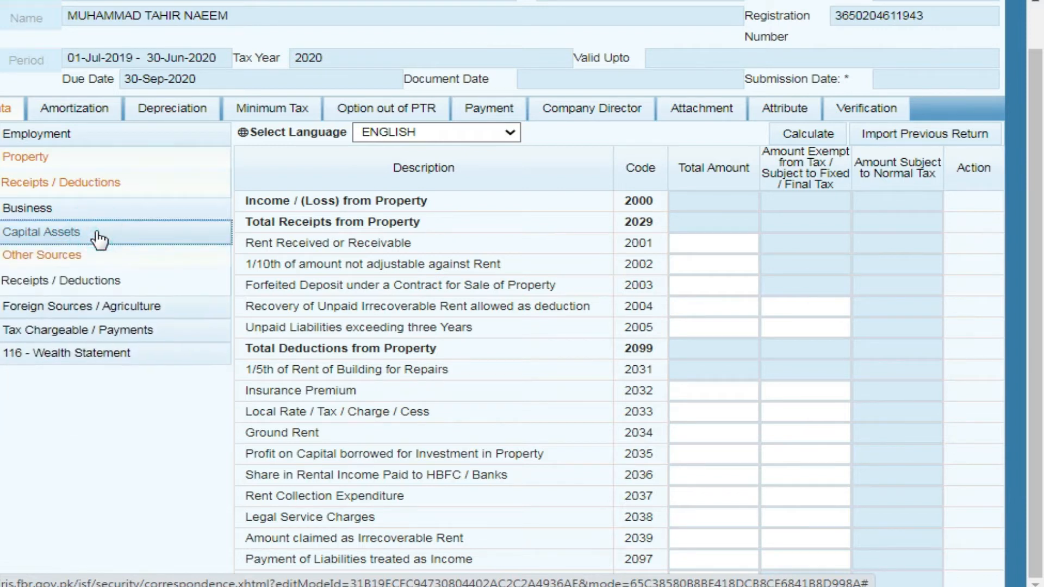
pyautogui.click(62, 259)
pyautogui.click(62, 260)
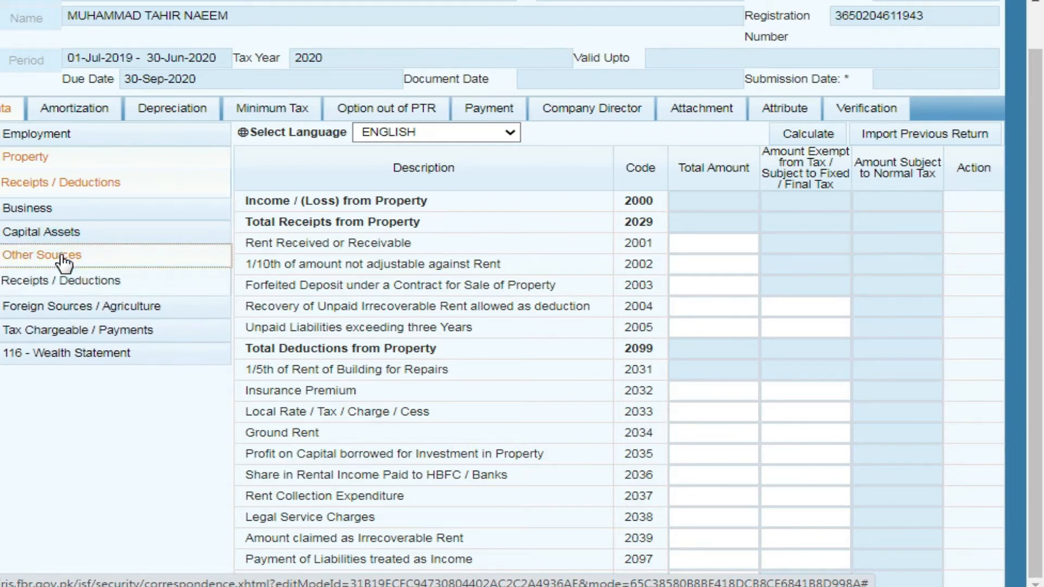
pyautogui.click(64, 282)
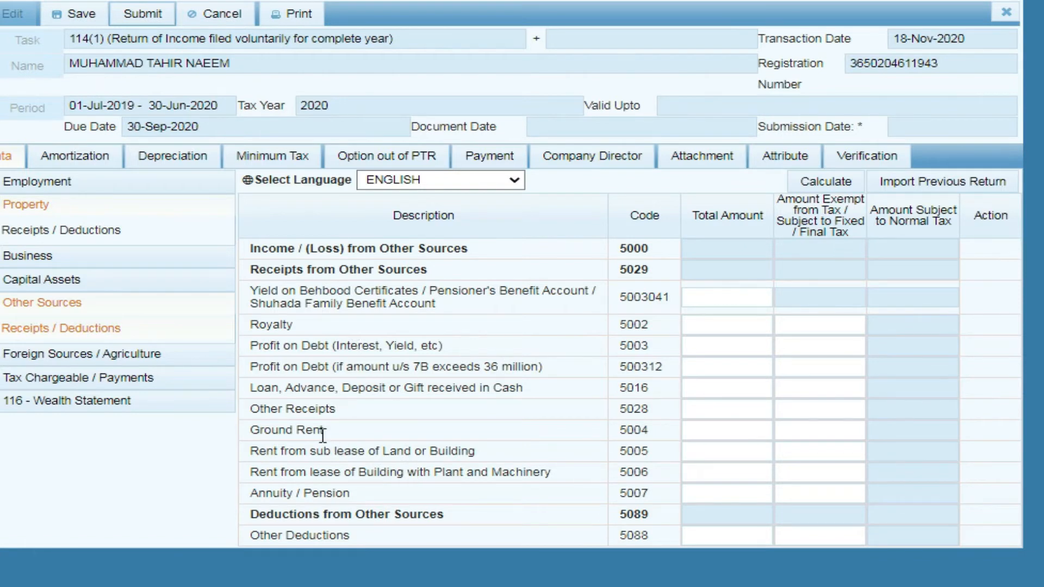
# Leave Other Sources totals blank for row 5005, Annuity / Pension, Other Deductions and Behbood Certificates yield
pyautogui.press('Tab')
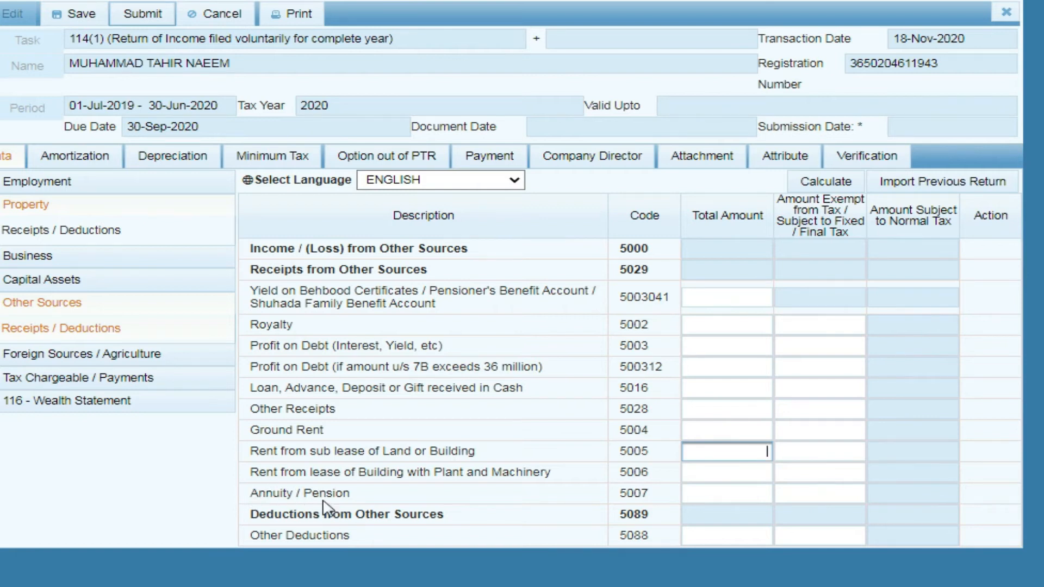
pyautogui.click(717, 489)
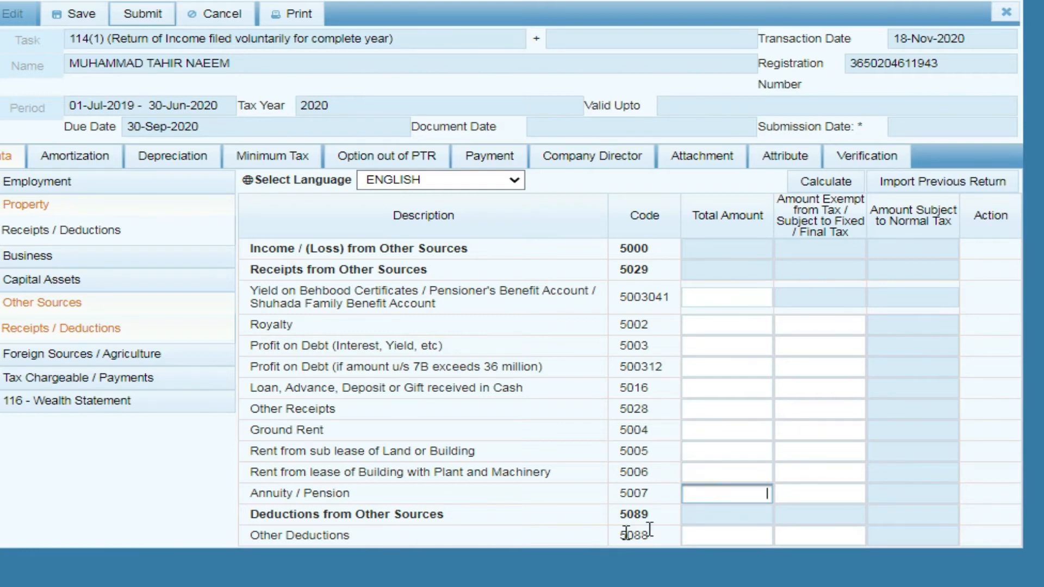
pyautogui.click(718, 531)
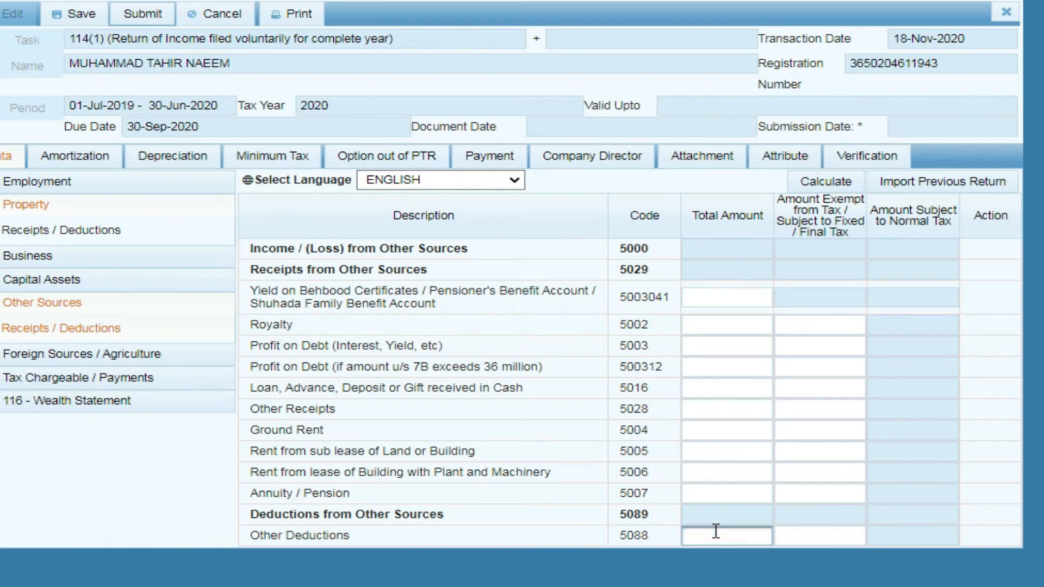
pyautogui.moveTo(1032, 41); pyautogui.dragTo(1031, 65)
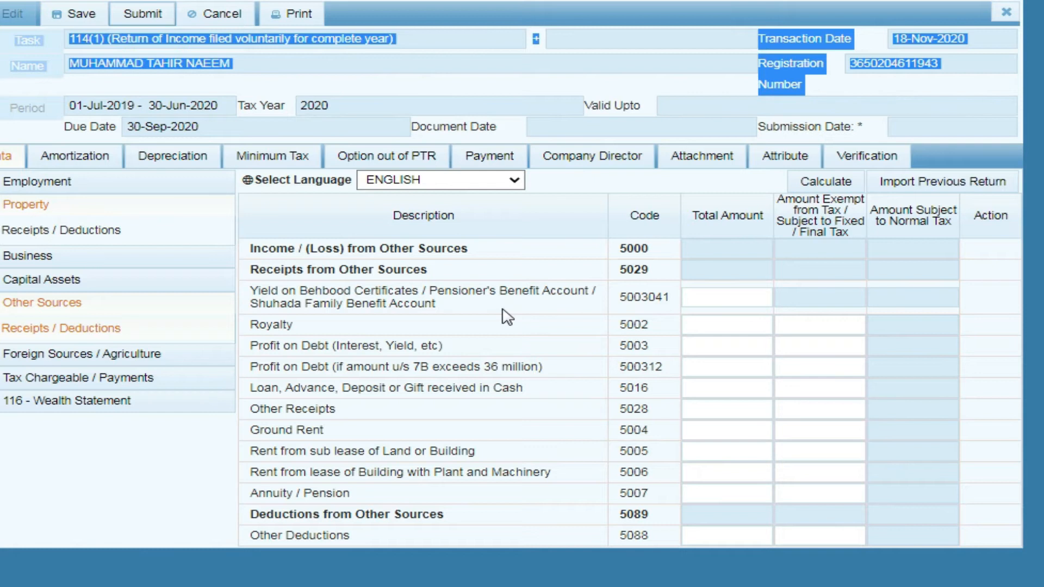
pyautogui.click(726, 297)
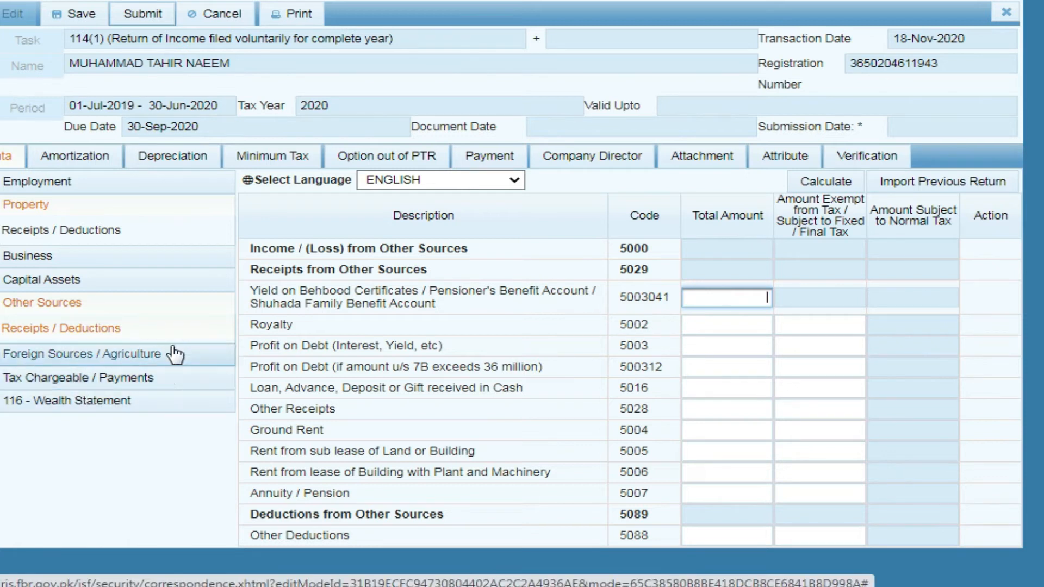
# Open the Foreign Sources table and leave its foreign income, capital gains and property amounts blank
pyautogui.click(81, 355)
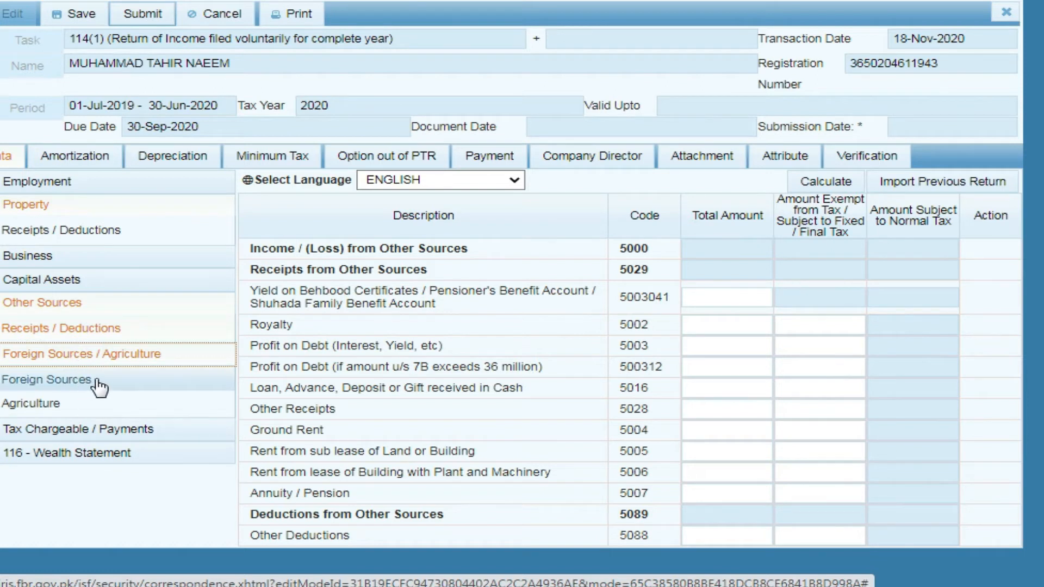
pyautogui.click(52, 381)
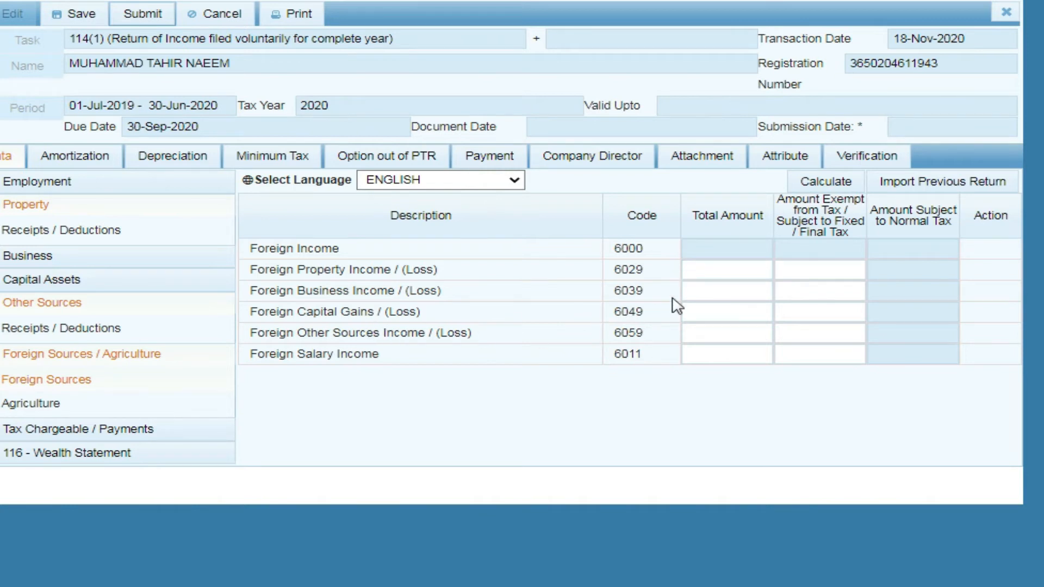
pyautogui.click(700, 353)
pyautogui.click(731, 311)
pyautogui.click(735, 267)
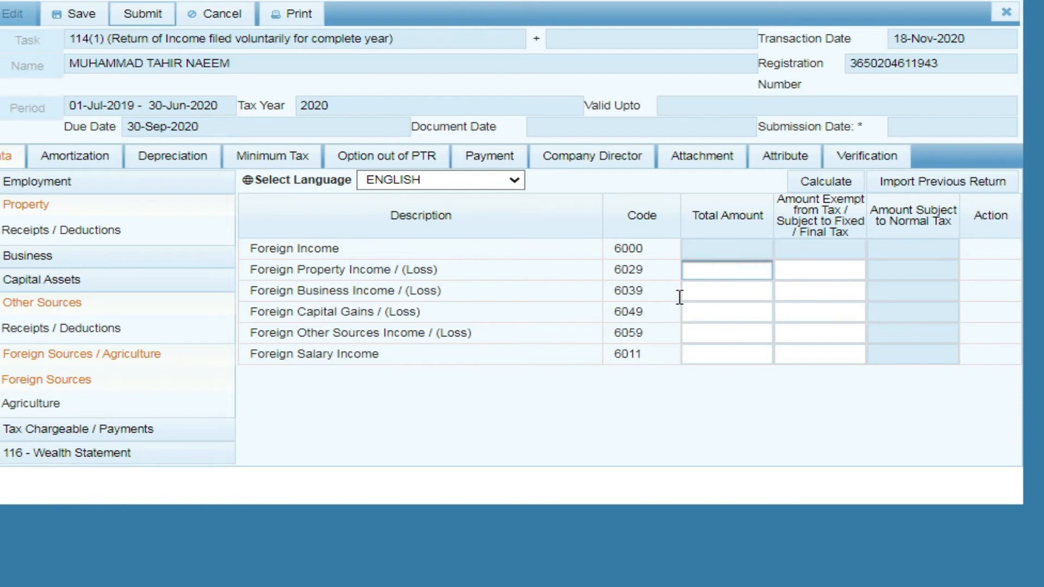
# Leave Agriculture Income and Agriculture Income Tax blank, then expand Tax Chargeable / Payments
pyautogui.click(42, 403)
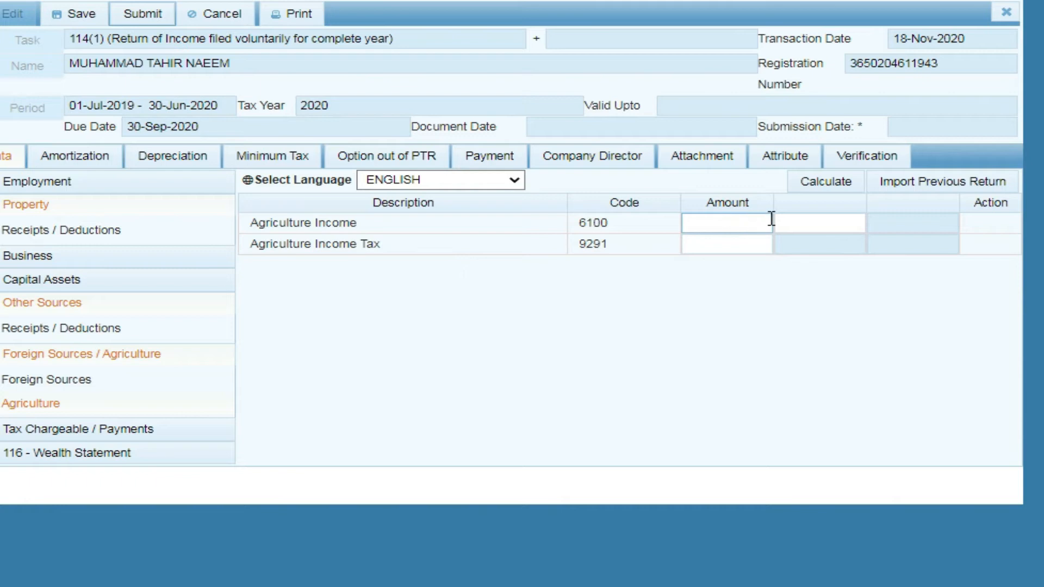
pyautogui.click(733, 225)
pyautogui.click(714, 246)
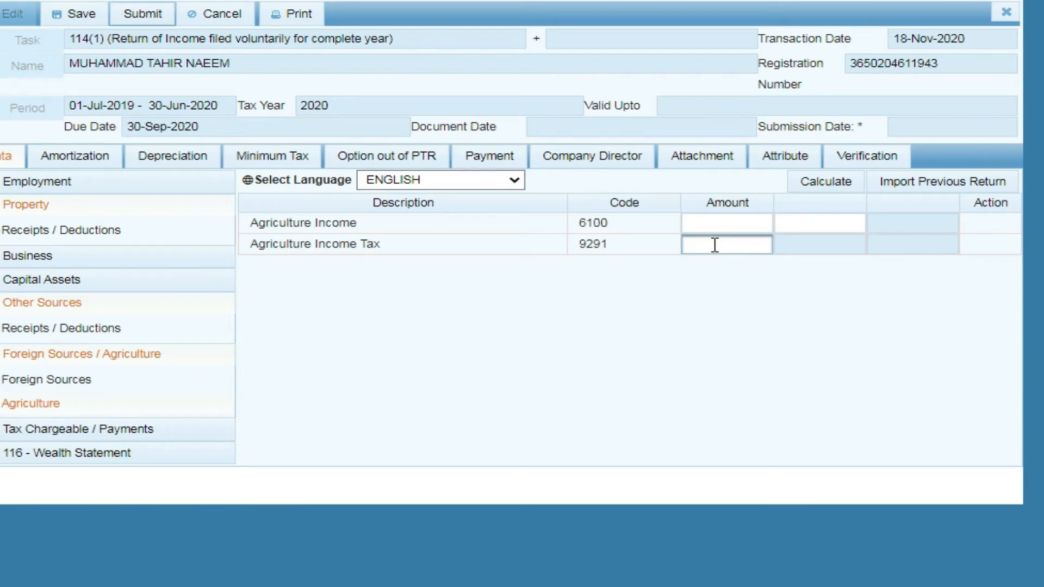
pyautogui.click(38, 430)
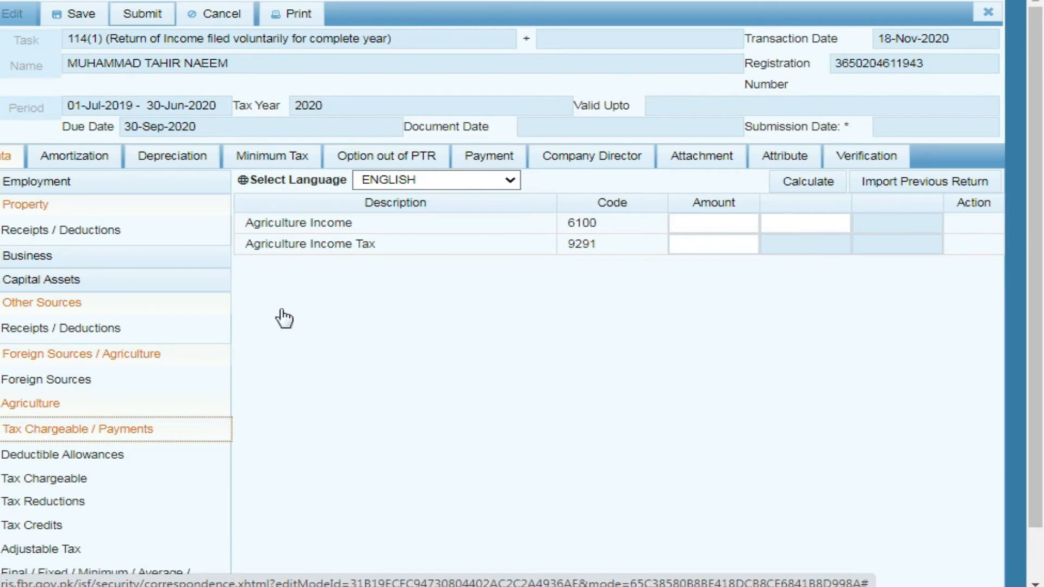
# Open Deductible Allowances, leaving Zakat u/s 60, Workers Welfare Fund and Profit on Debt u/s 60C blank
pyautogui.moveTo(1040, 76); pyautogui.dragTo(1041, 129)
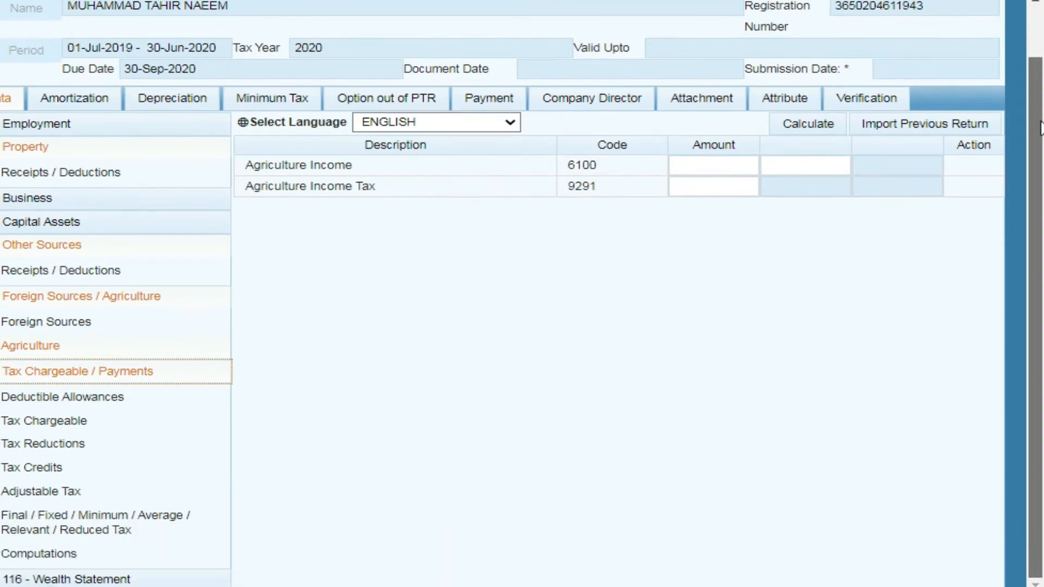
pyautogui.click(101, 403)
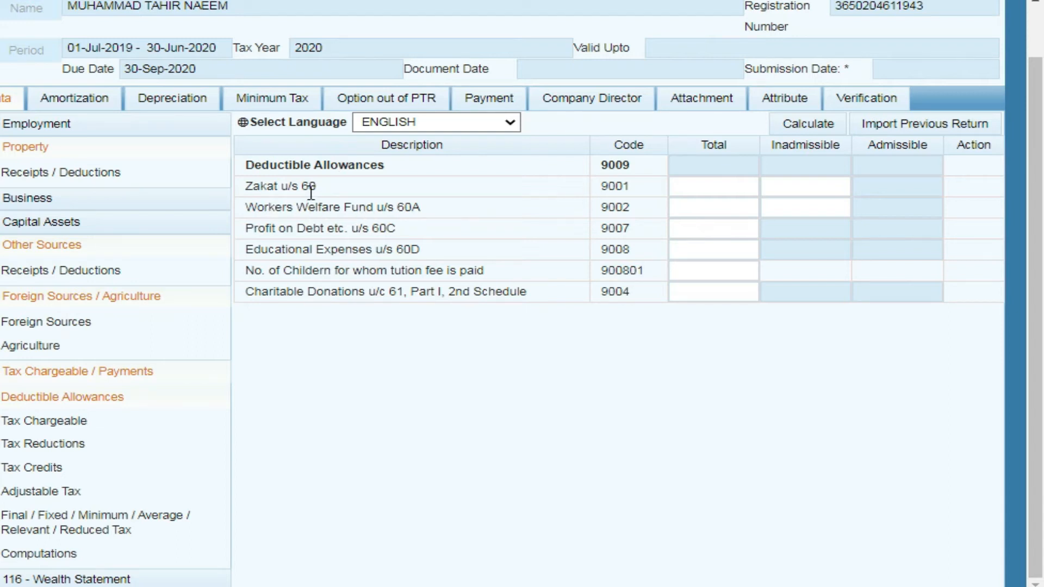
pyautogui.click(702, 186)
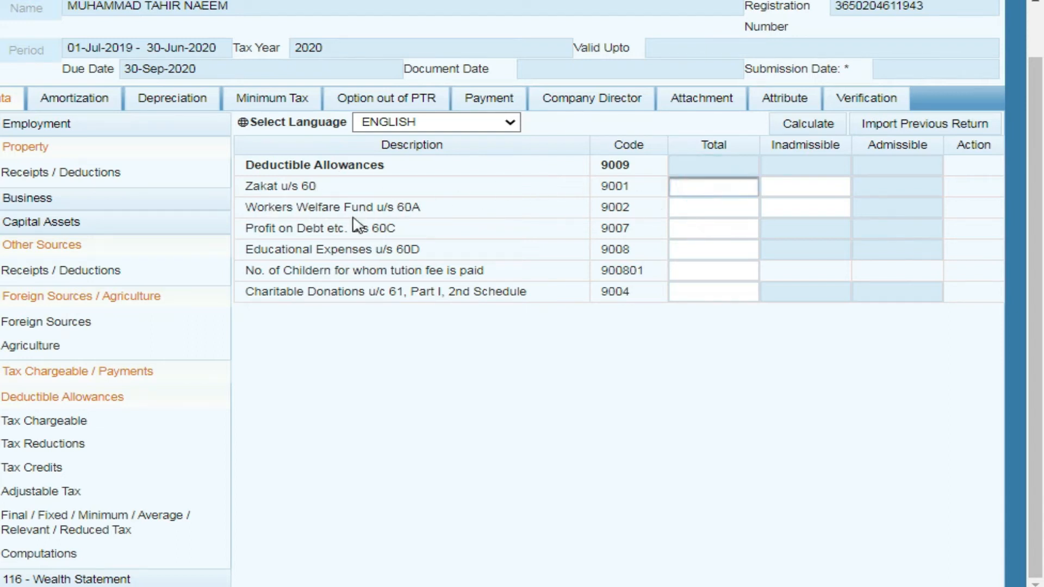
pyautogui.click(709, 211)
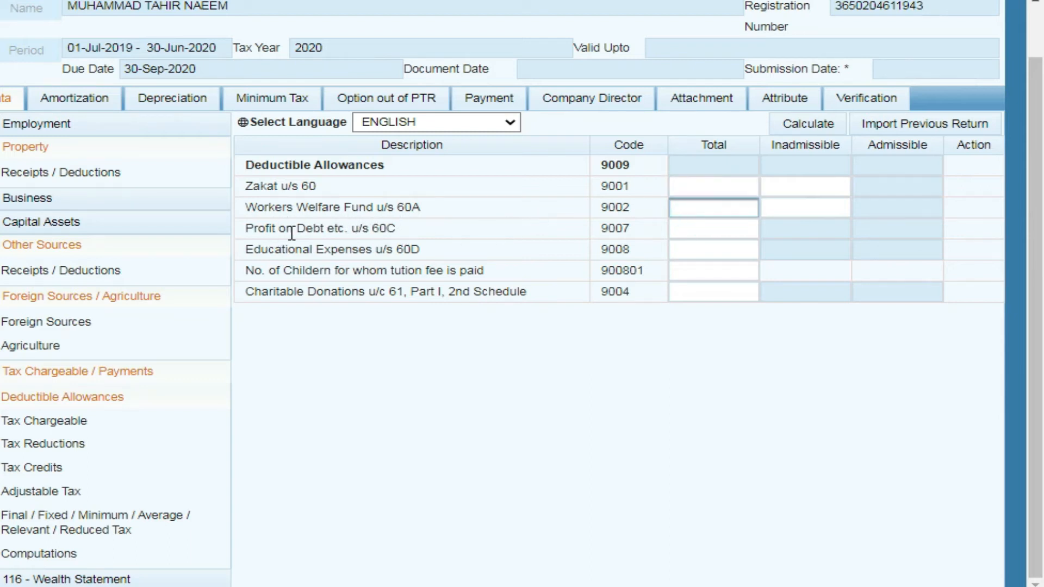
pyautogui.click(718, 227)
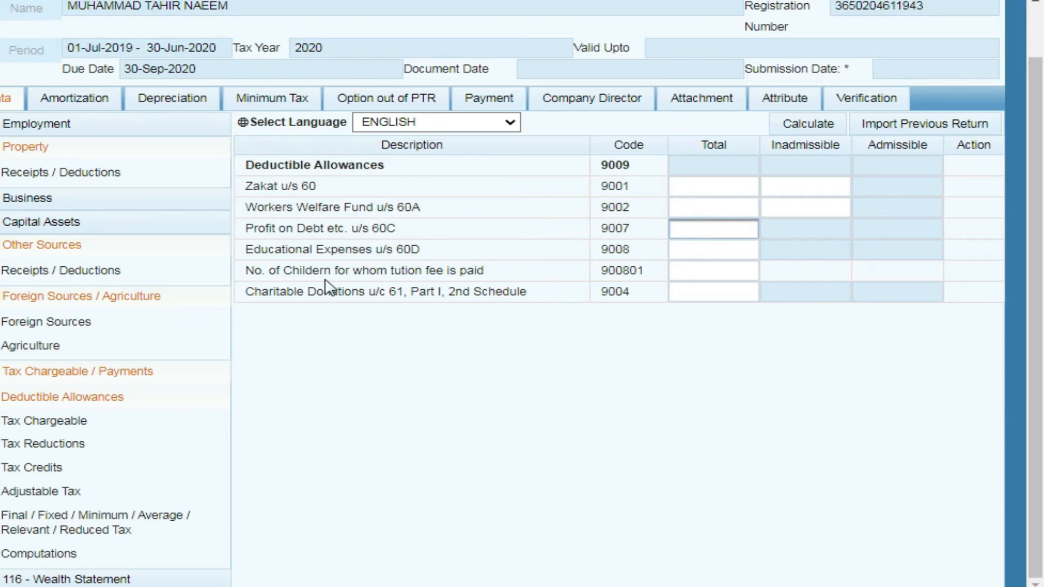
# Leave Educational Expenses, number of children and Charitable Donations totals blank, then view Tax Chargeable
pyautogui.click(693, 247)
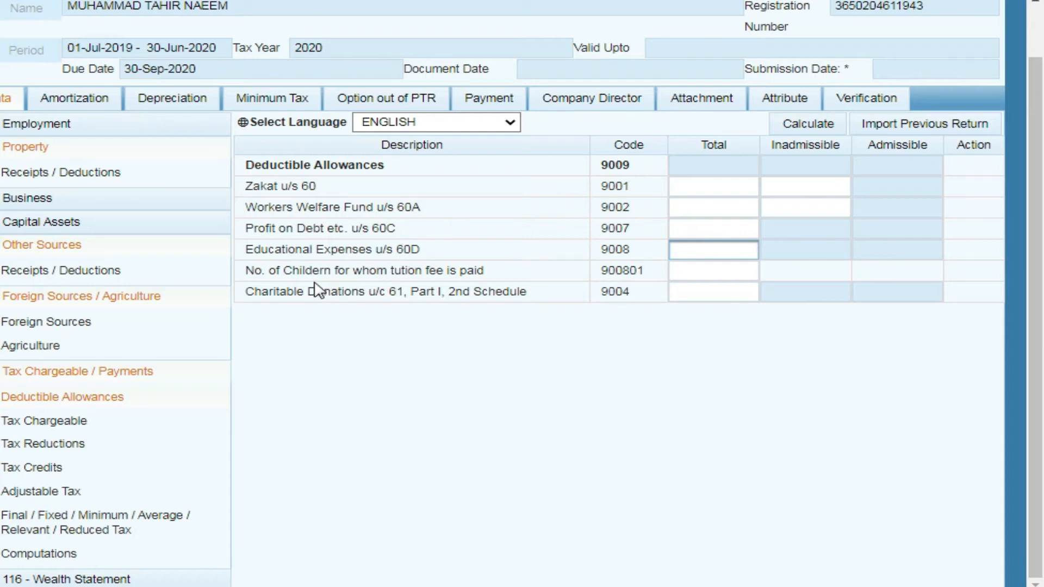
pyautogui.click(707, 250)
pyautogui.click(720, 249)
pyautogui.click(731, 277)
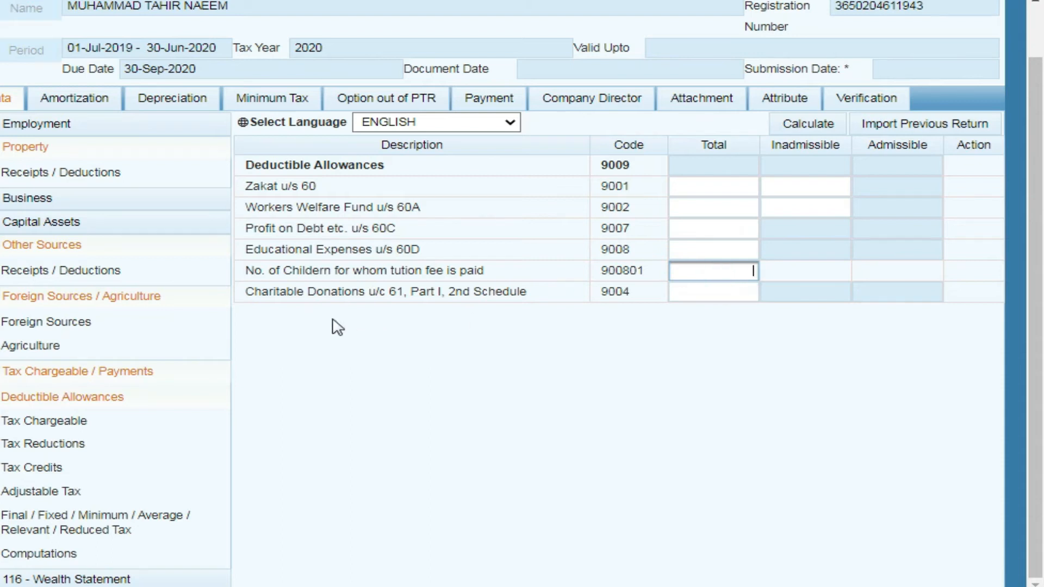
pyautogui.click(672, 291)
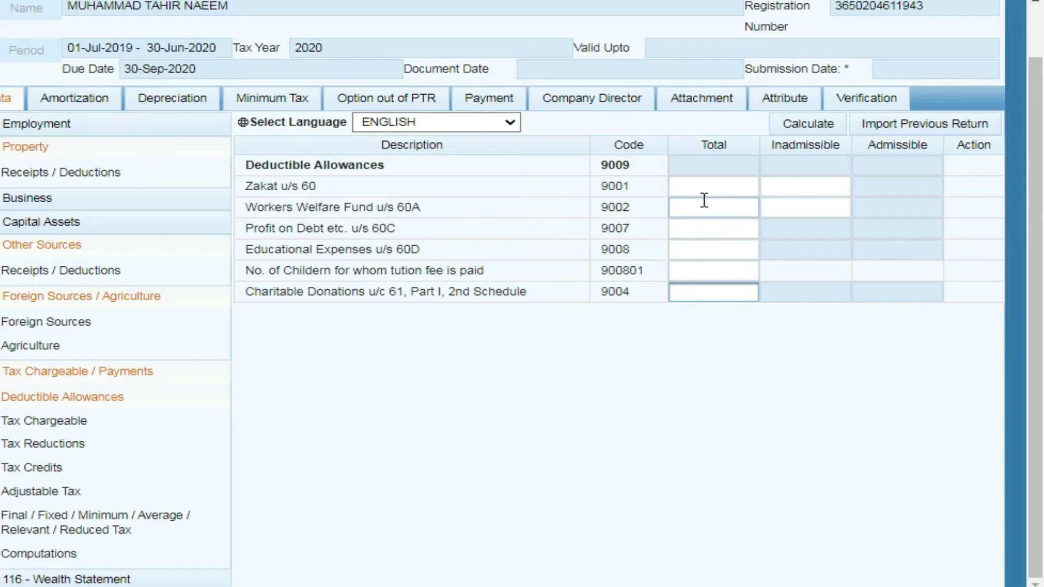
pyautogui.click(724, 292)
pyautogui.click(76, 423)
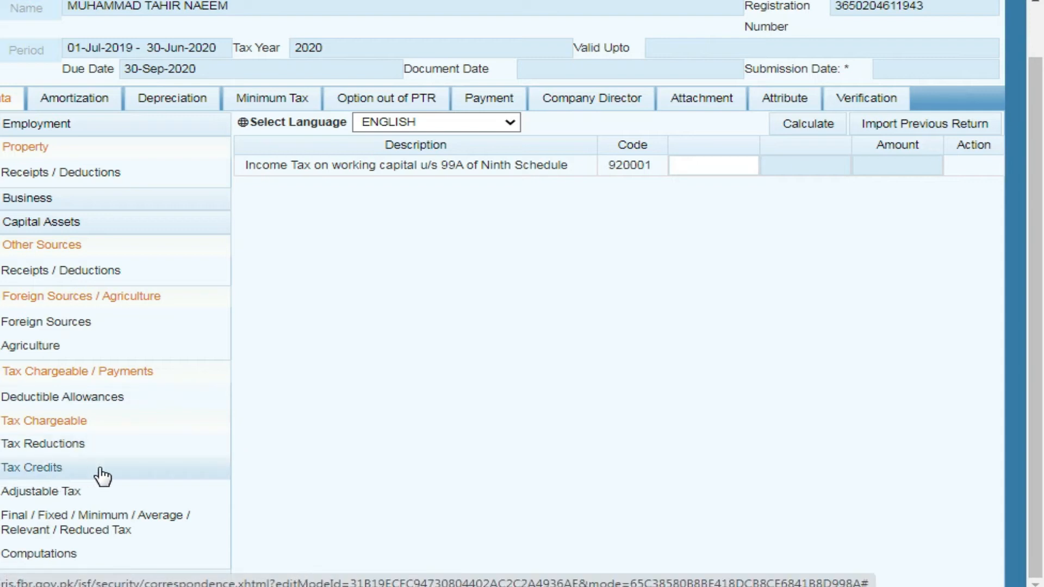
# On Adjustable Tax, enter 400 tax deducted on salary u/s 149 and recalculate the return
pyautogui.click(76, 495)
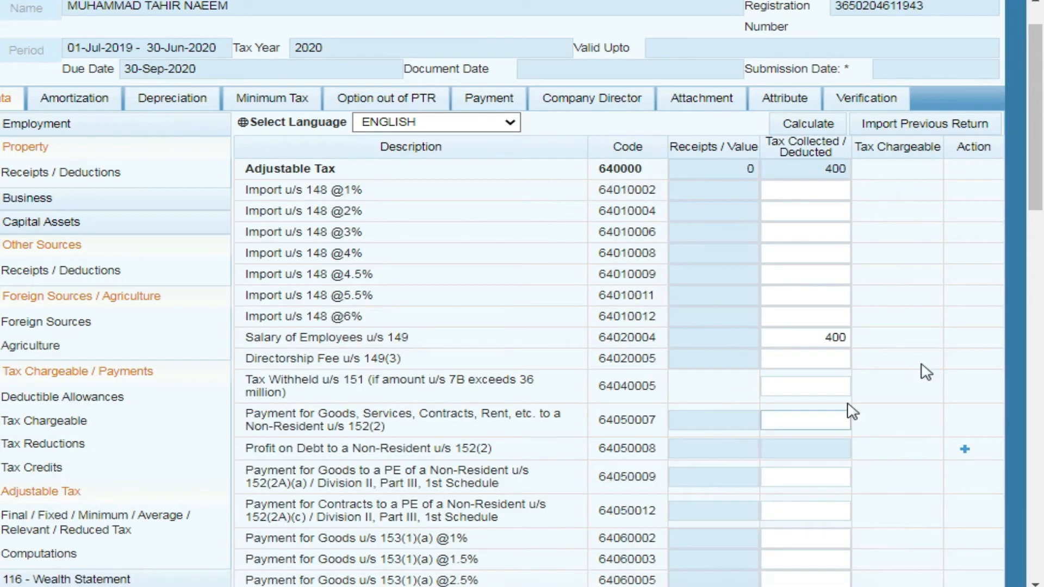
pyautogui.scroll(-3, 1036, 190)
pyautogui.moveTo(1042, 185); pyautogui.dragTo(1038, 162)
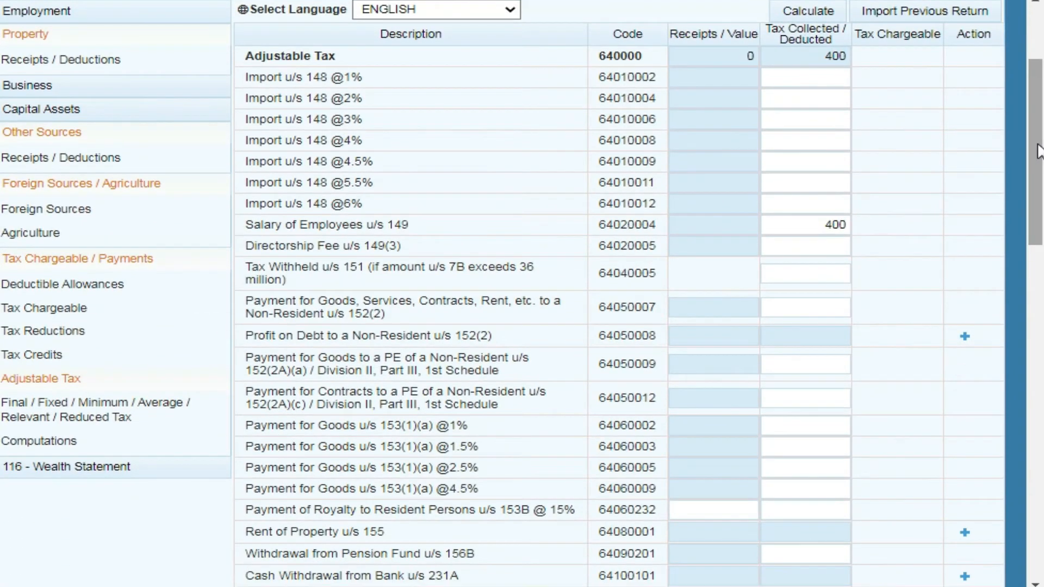
pyautogui.moveTo(1040, 133)
pyautogui.mouseDown()
pyautogui.moveTo(1040, 166)
pyautogui.moveTo(1043, 124)
pyautogui.mouseUp()
pyautogui.click(827, 260)
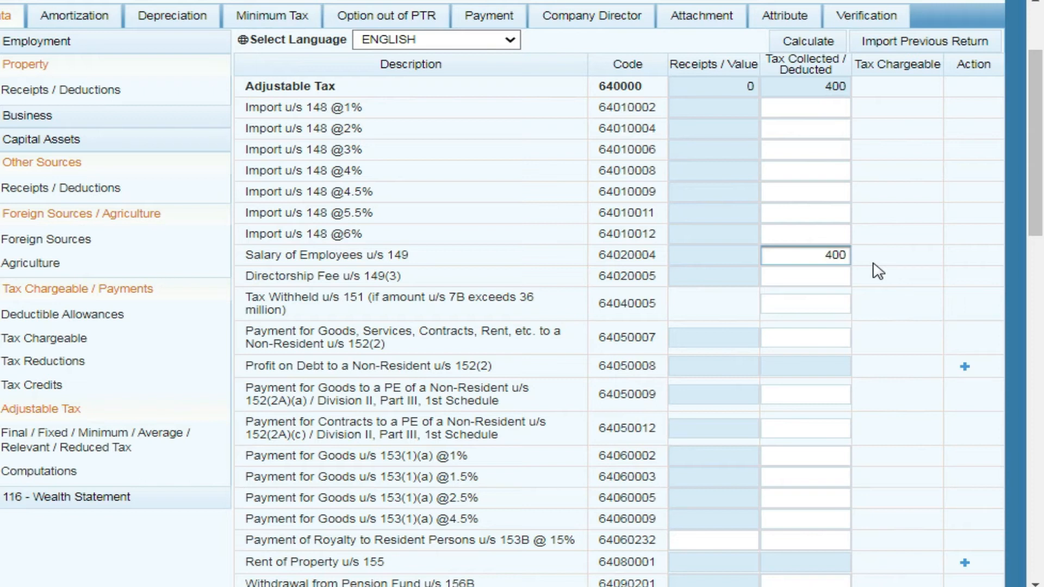
pyautogui.doubleClick(818, 248)
pyautogui.write('4')
pyautogui.click(815, 42)
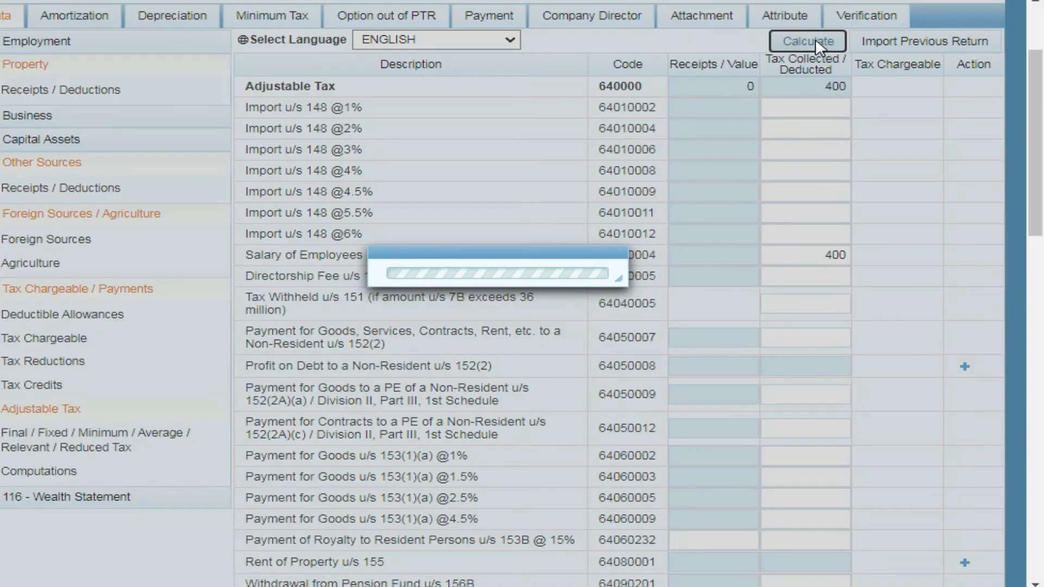
pyautogui.scroll(-4, 398, 181)
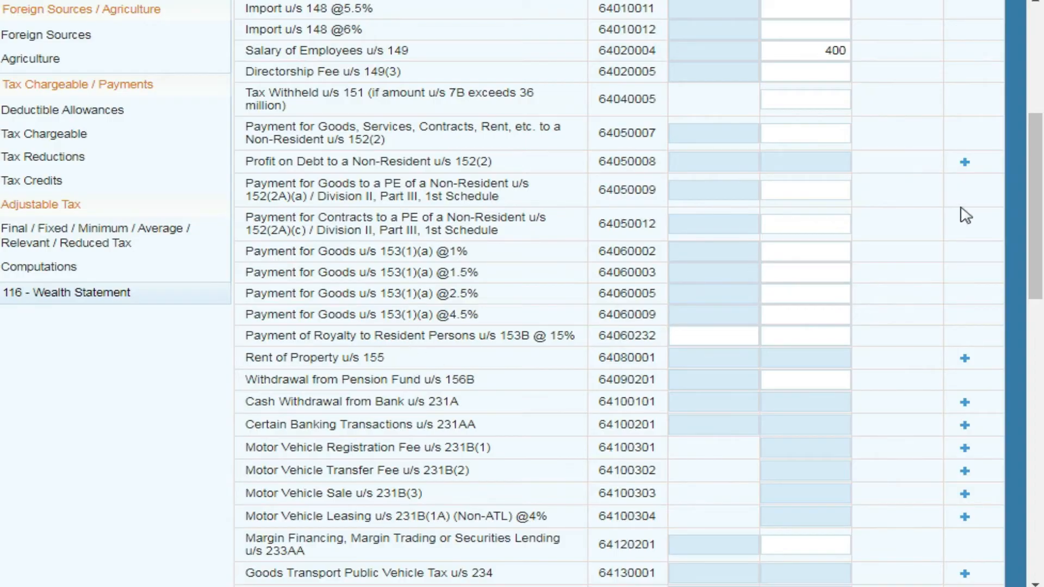
# Check the royalty u/s 153B receipts and pension fund withdrawal tax fields, leaving them unchanged
pyautogui.click(1034, 142)
pyautogui.moveTo(1035, 143); pyautogui.dragTo(1035, 164)
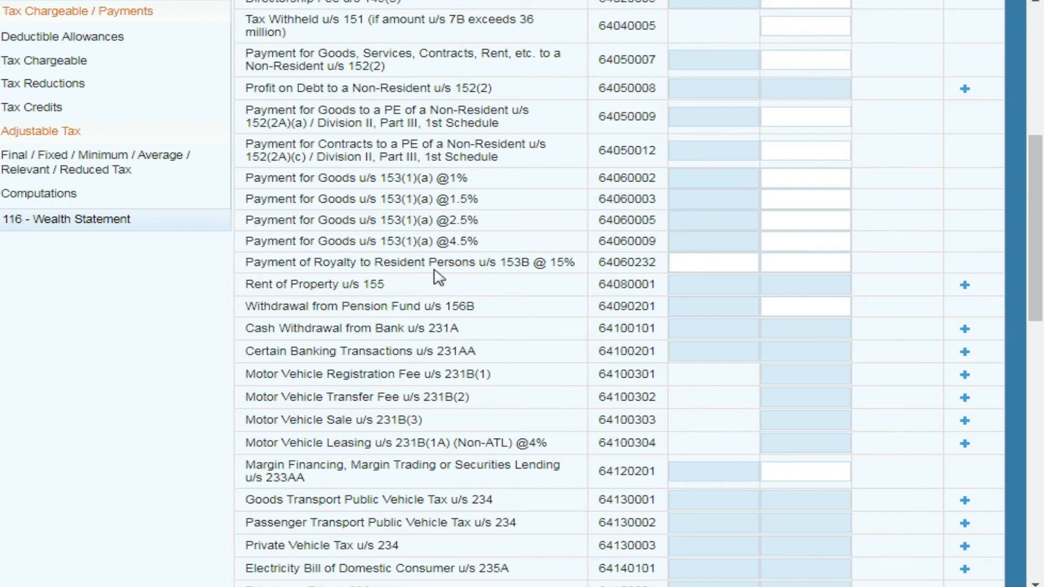
pyautogui.click(733, 263)
pyautogui.click(733, 262)
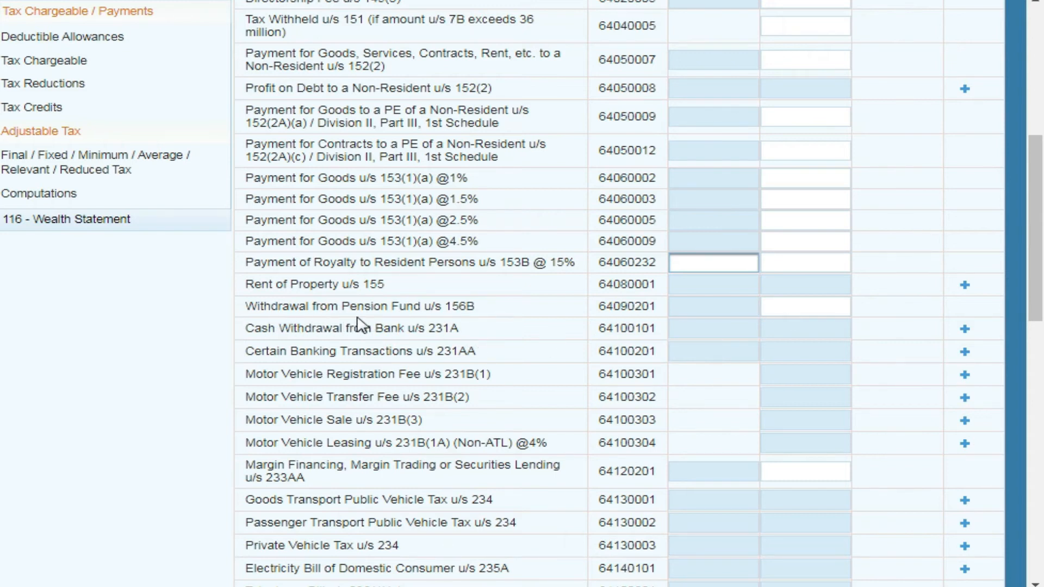
pyautogui.click(803, 309)
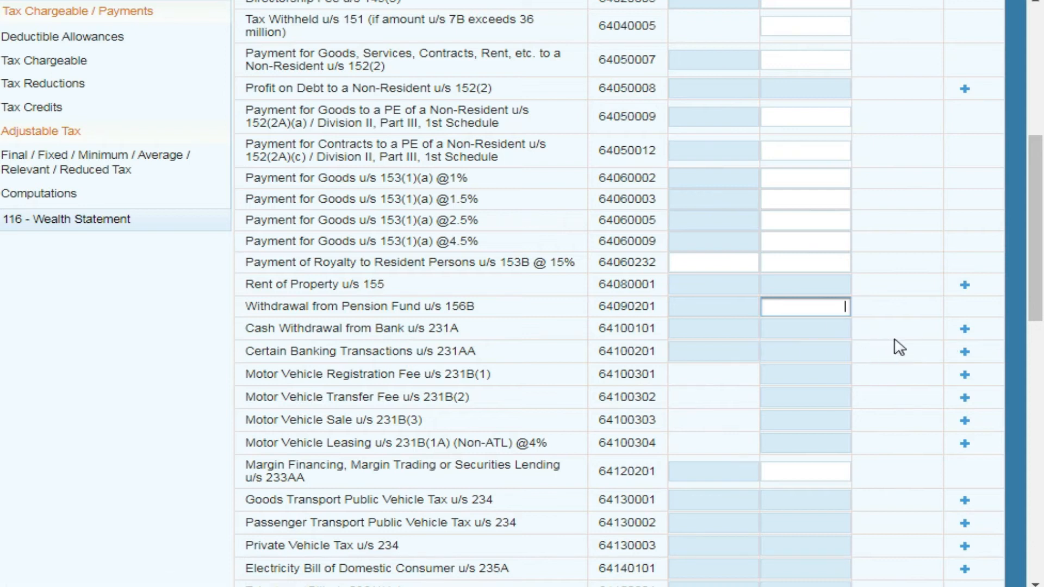
# Cancel the cash-withdrawal investment dialog without adding anything and review the withholding rows
pyautogui.click(964, 331)
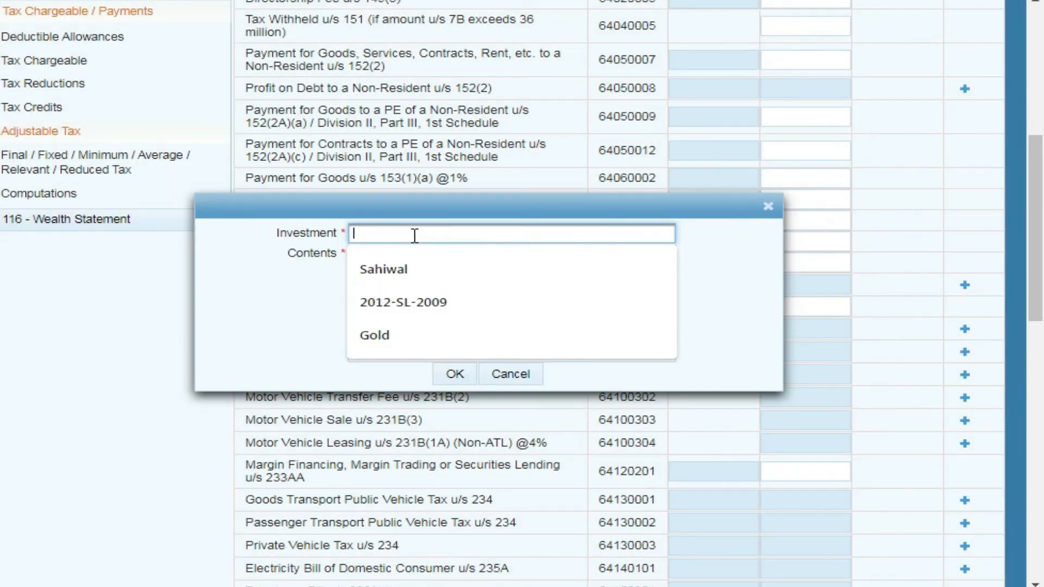
pyautogui.click(268, 297)
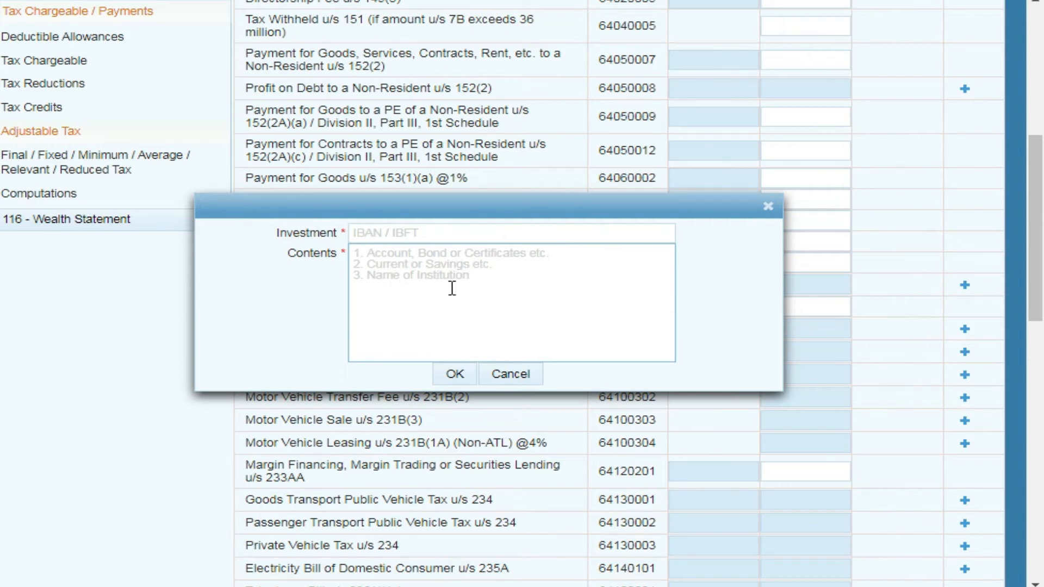
pyautogui.click(509, 377)
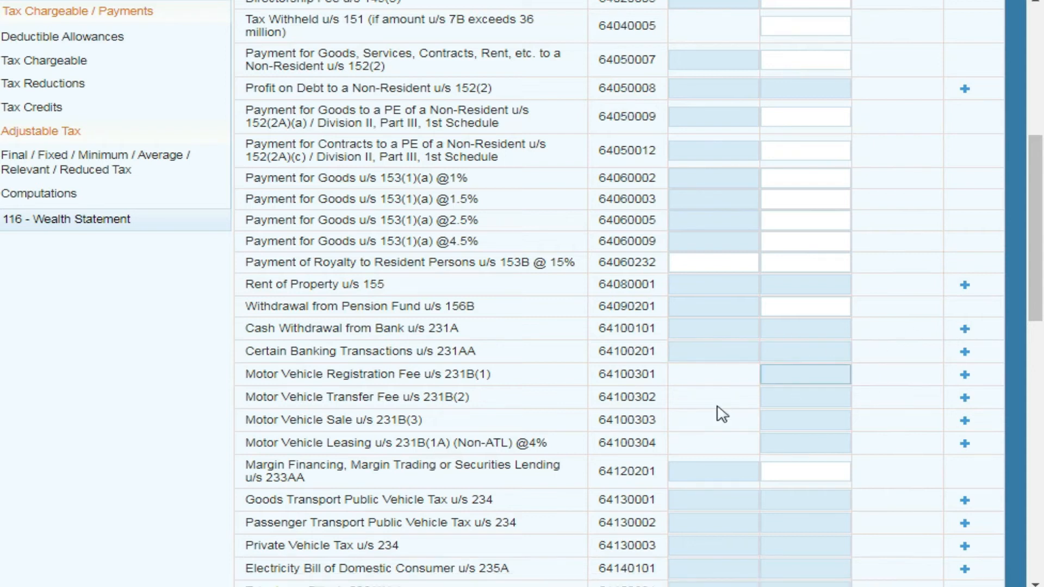
pyautogui.scroll(-3, 722, 414)
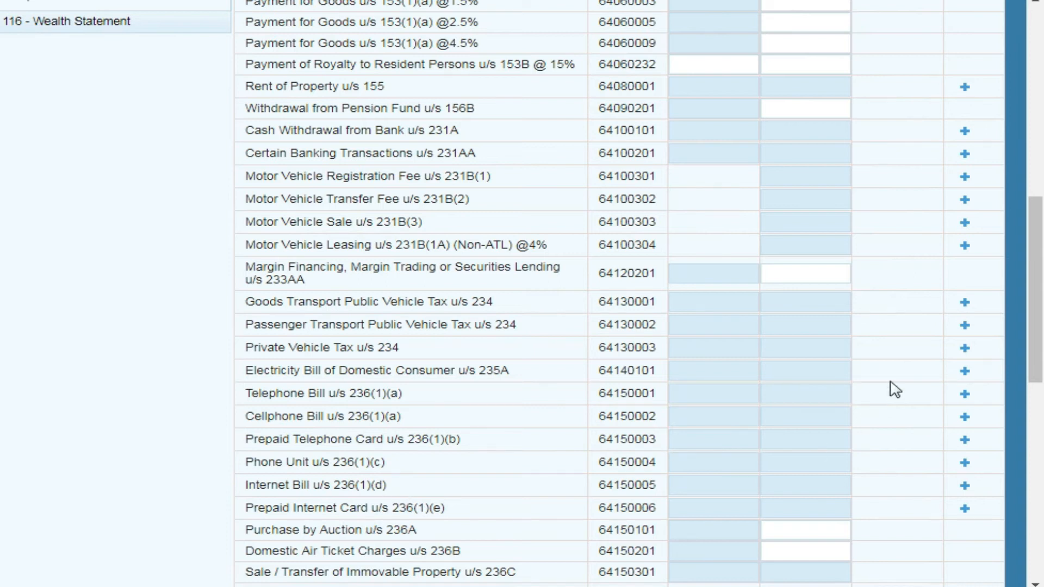
pyautogui.moveTo(1037, 253); pyautogui.dragTo(1038, 343)
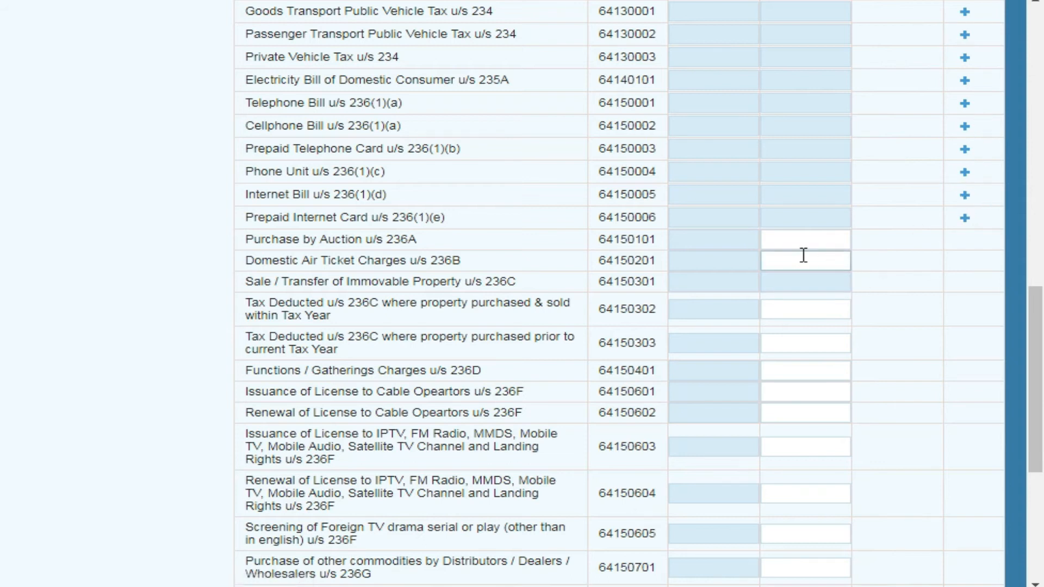
pyautogui.scroll(5, 802, 256)
pyautogui.moveTo(1039, 250); pyautogui.dragTo(1010, 430)
# Review Computations (salary 580,000, taxable income 562,000, withholding tax 400), then expand 116 - Wealth Statement
pyautogui.click(45, 395)
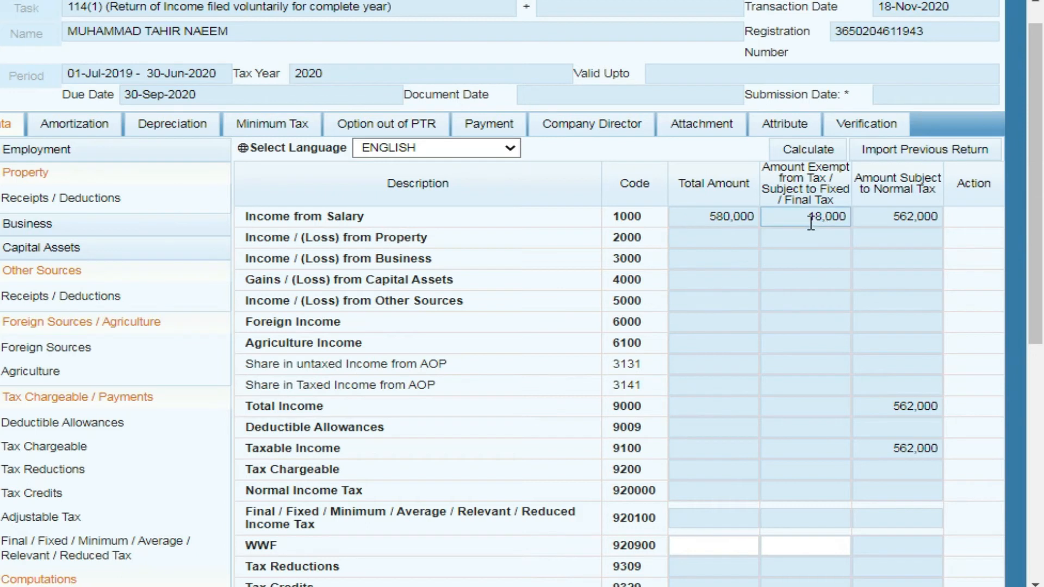
pyautogui.scroll(-2, 1043, 171)
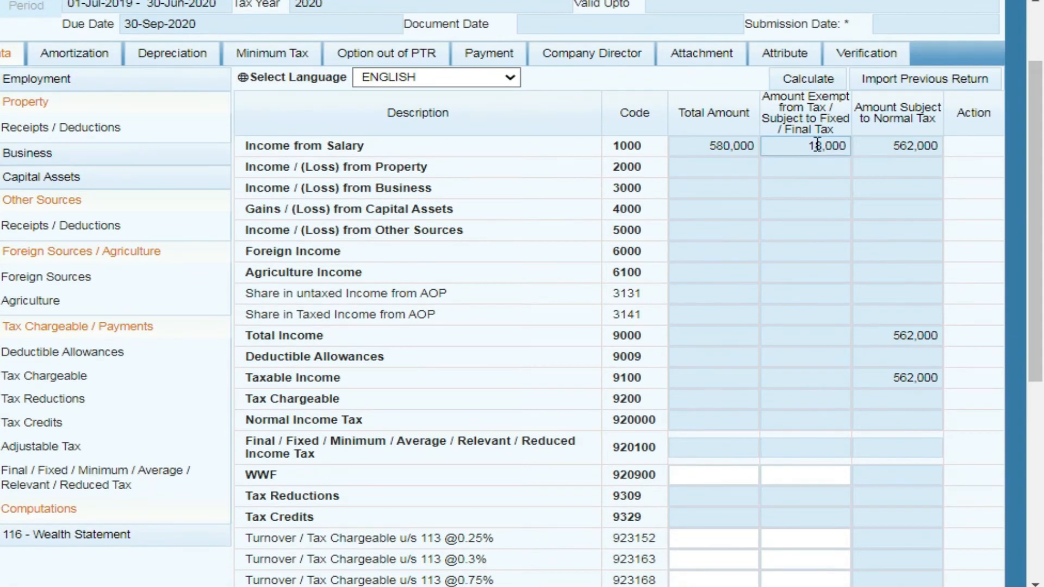
pyautogui.moveTo(1041, 171); pyautogui.dragTo(1006, 445)
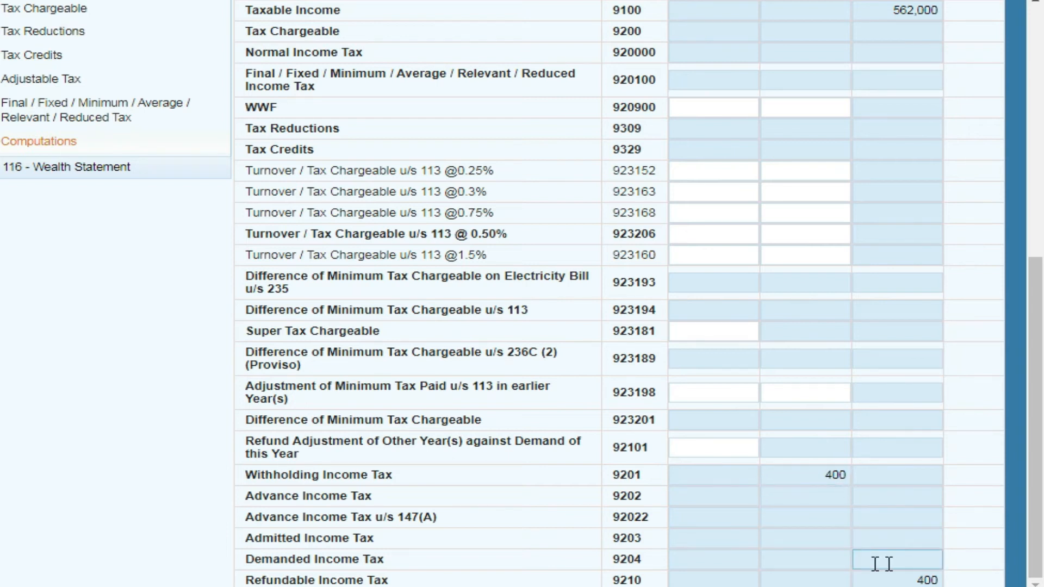
pyautogui.moveTo(1037, 340); pyautogui.dragTo(1020, 285)
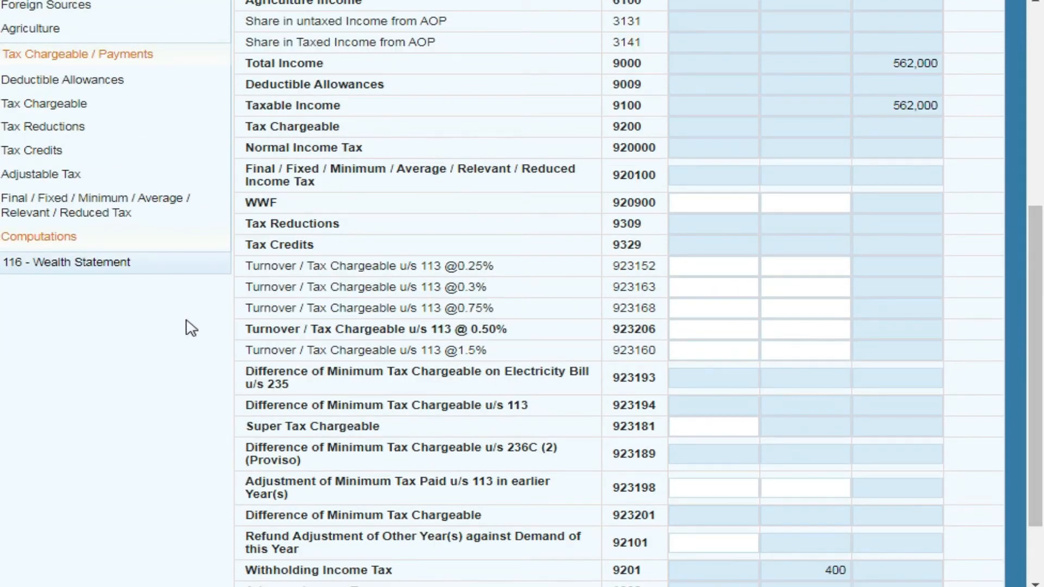
pyautogui.click(115, 261)
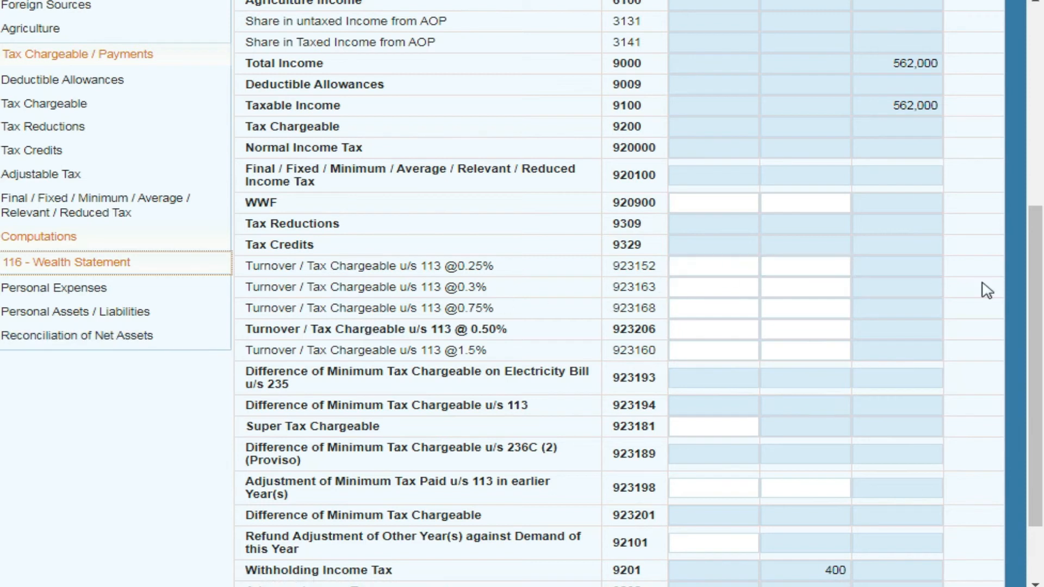
pyautogui.scroll(-2, 82, 198)
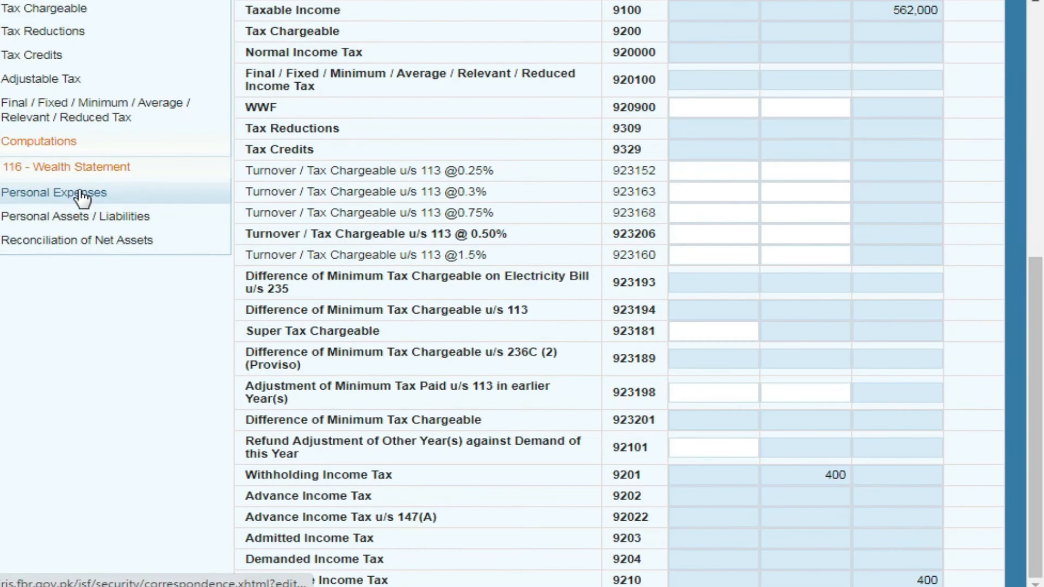
# Review Personal Expenses totalling 153,000, including vehicle running 5,000, then open Personal Assets / Liabilities
pyautogui.click(82, 195)
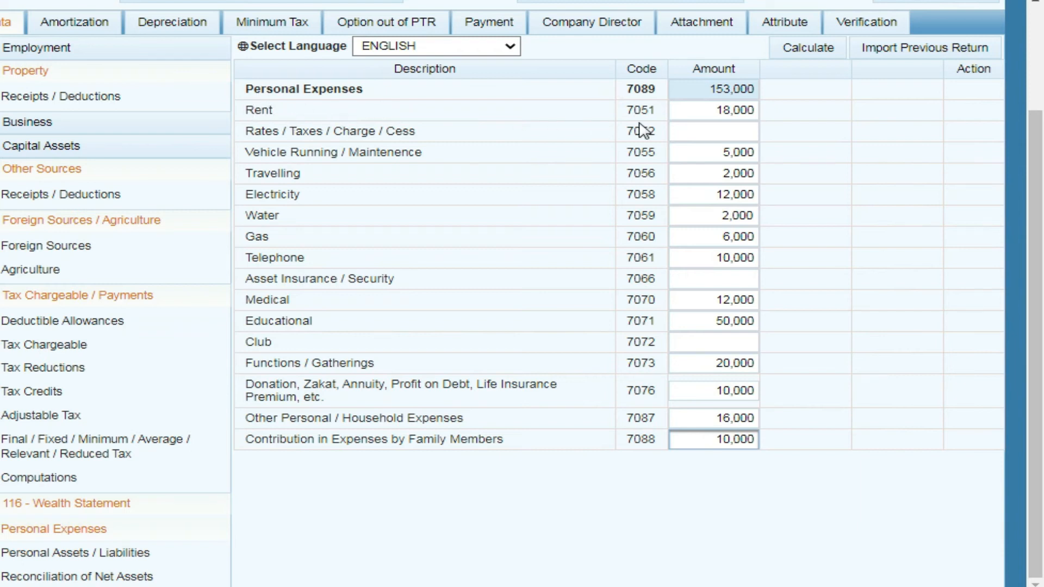
pyautogui.click(709, 106)
pyautogui.click(688, 132)
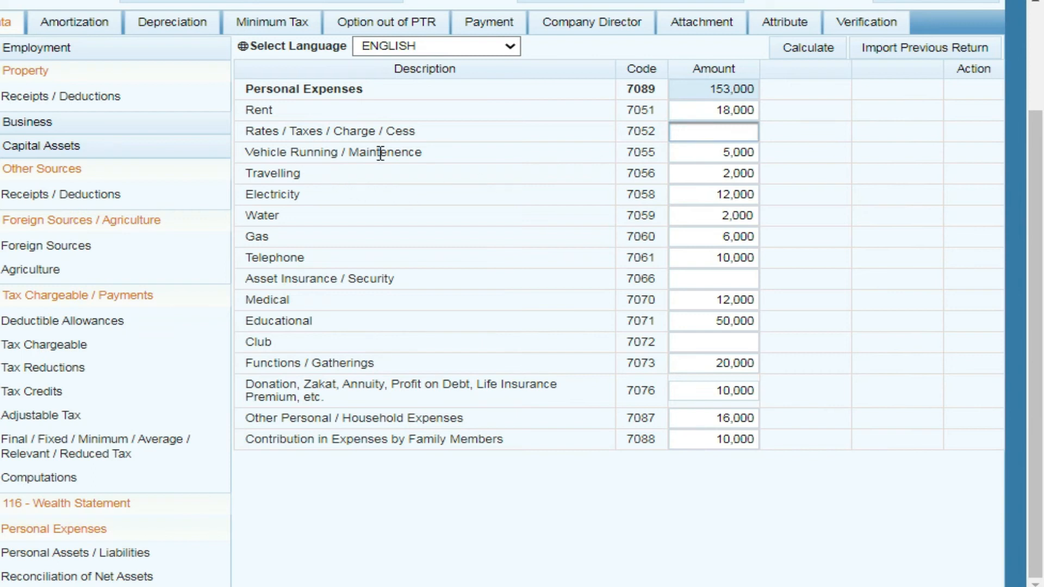
pyautogui.click(692, 158)
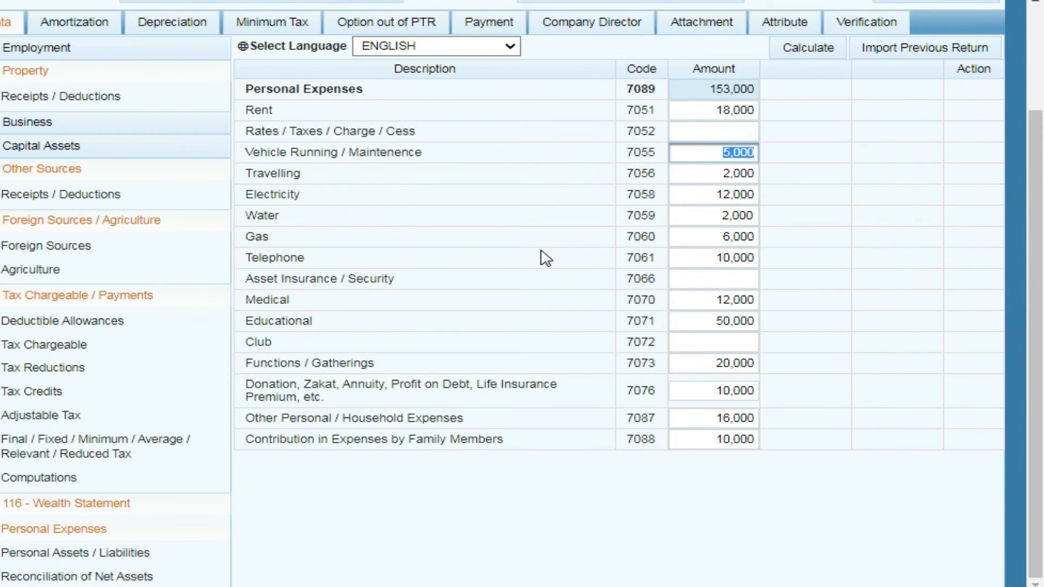
pyautogui.click(131, 553)
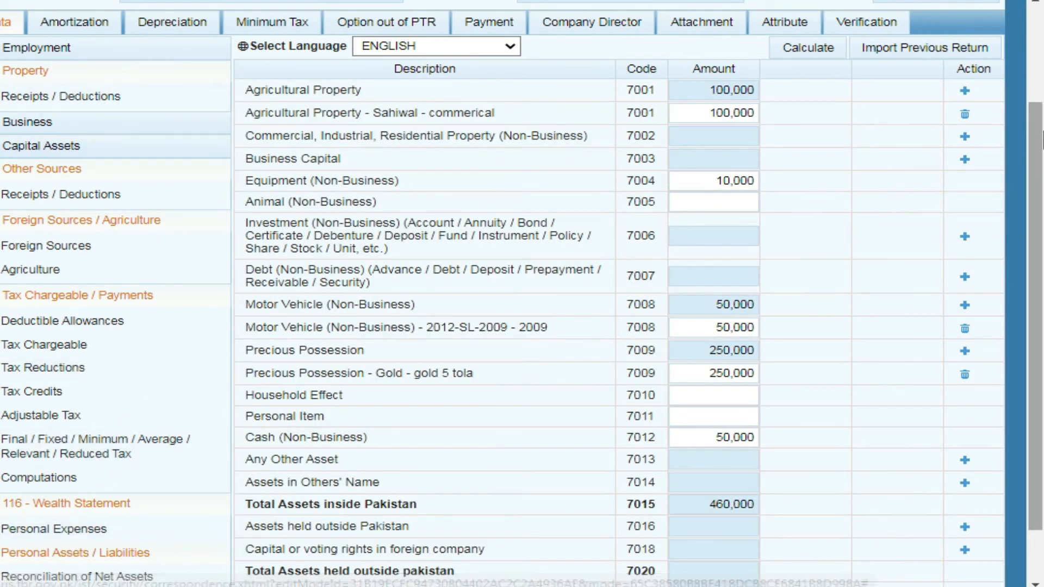
# Start a new Agricultural Property entry and cancel it without adding anything
pyautogui.scroll(-1, 275, 132)
pyautogui.scroll(2, 275, 132)
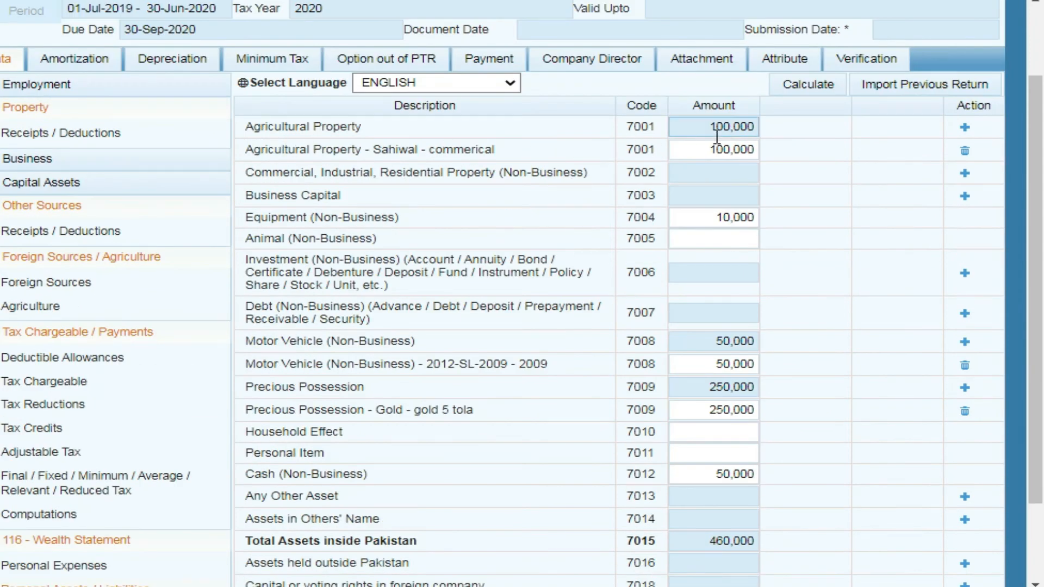
pyautogui.click(964, 127)
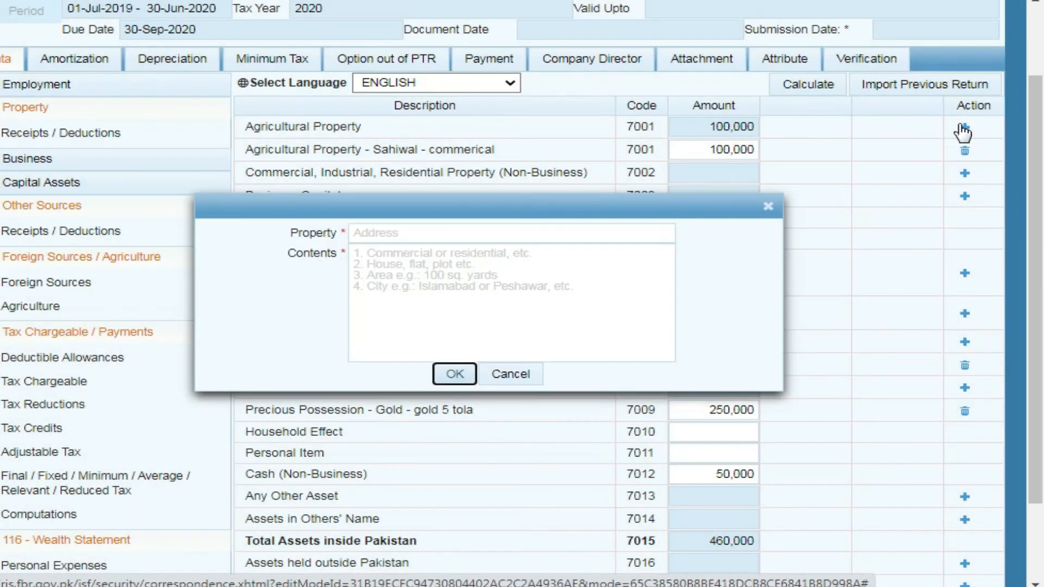
pyautogui.click(437, 233)
pyautogui.click(450, 283)
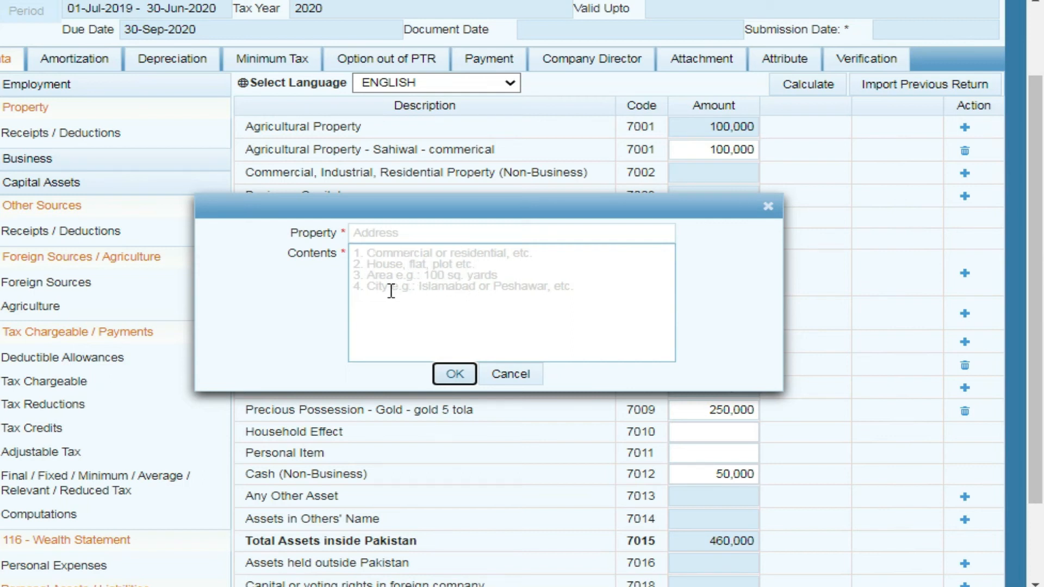
pyautogui.click(509, 374)
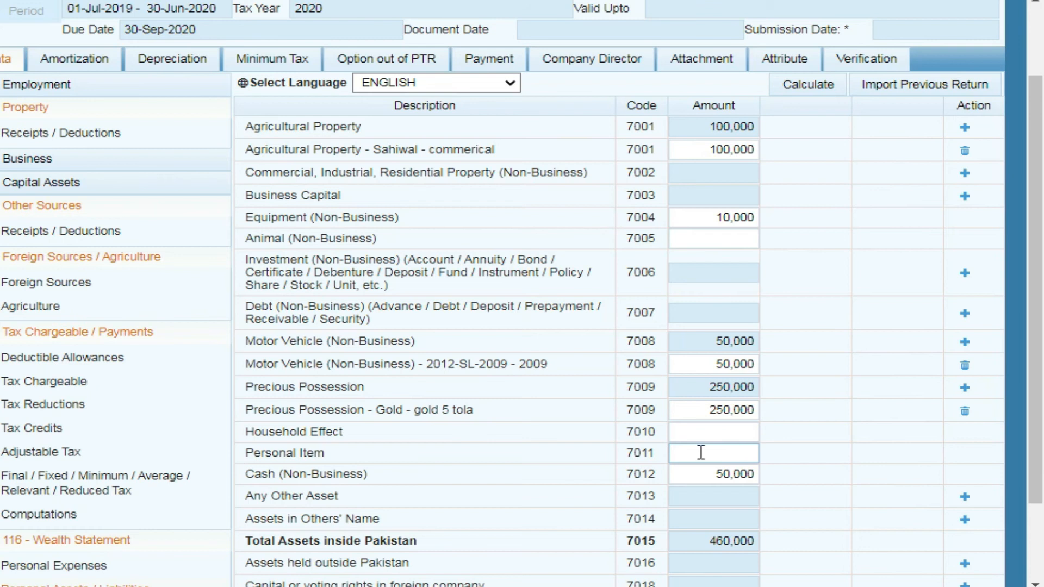
# Open Reconciliation of Net Assets: net assets 460,000, inflows 613,000, outflows 153,000, unreconciled 0
pyautogui.moveTo(1038, 291); pyautogui.dragTo(1041, 343)
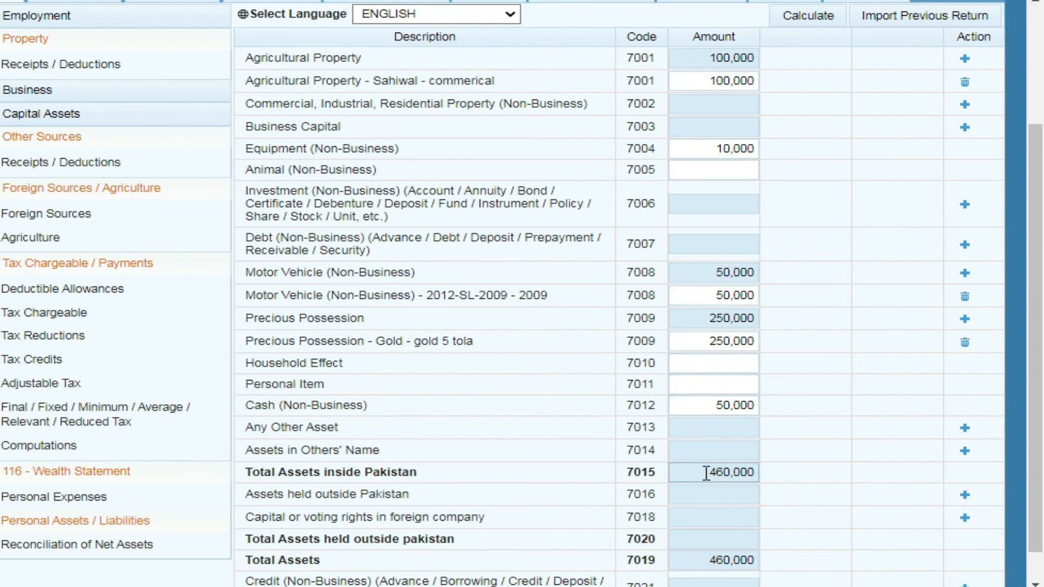
pyautogui.scroll(-1, 714, 472)
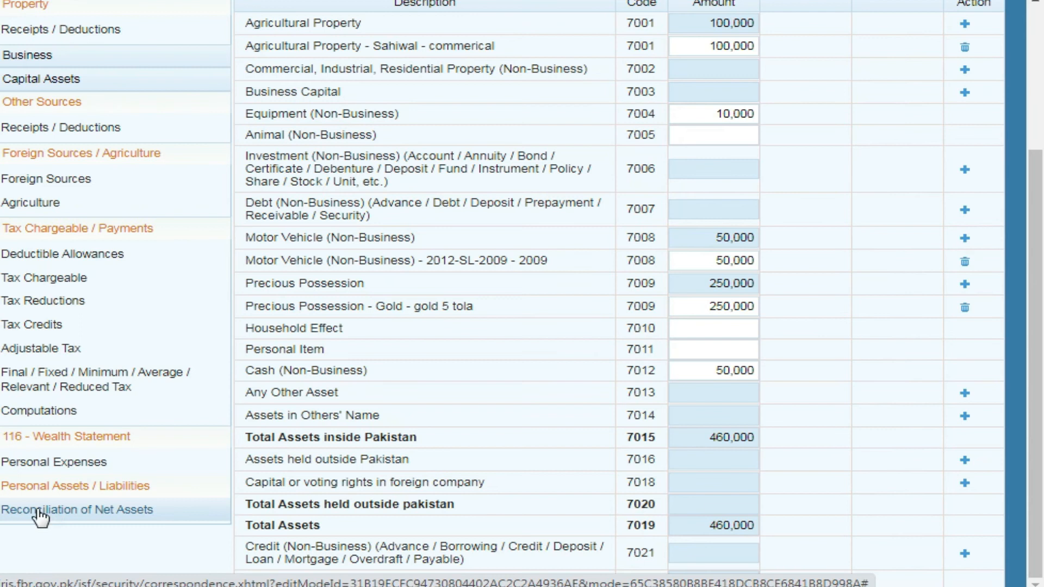
pyautogui.click(90, 508)
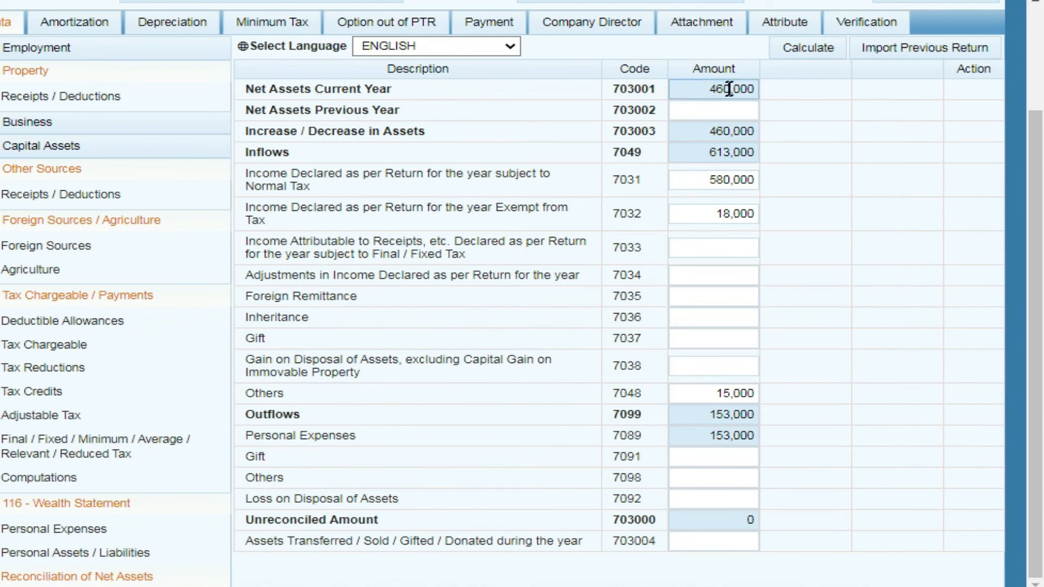
pyautogui.click(715, 109)
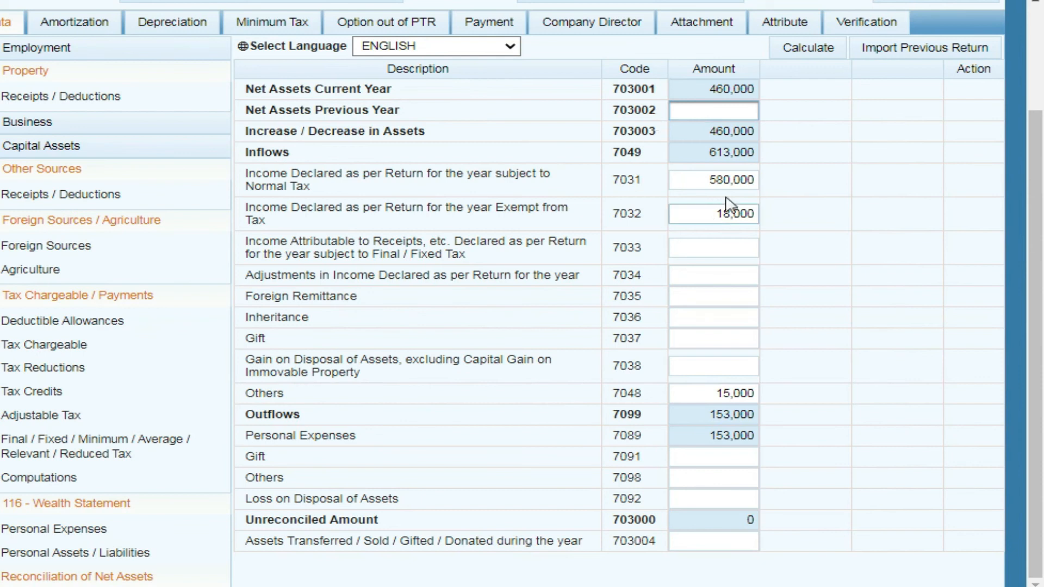
pyautogui.moveTo(697, 156); pyautogui.dragTo(768, 167)
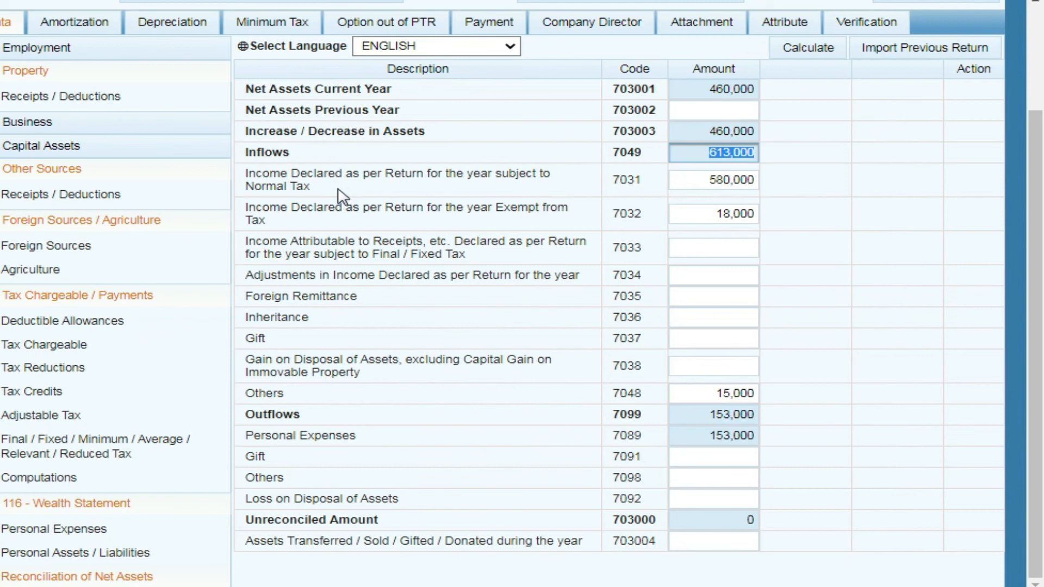
pyautogui.click(697, 182)
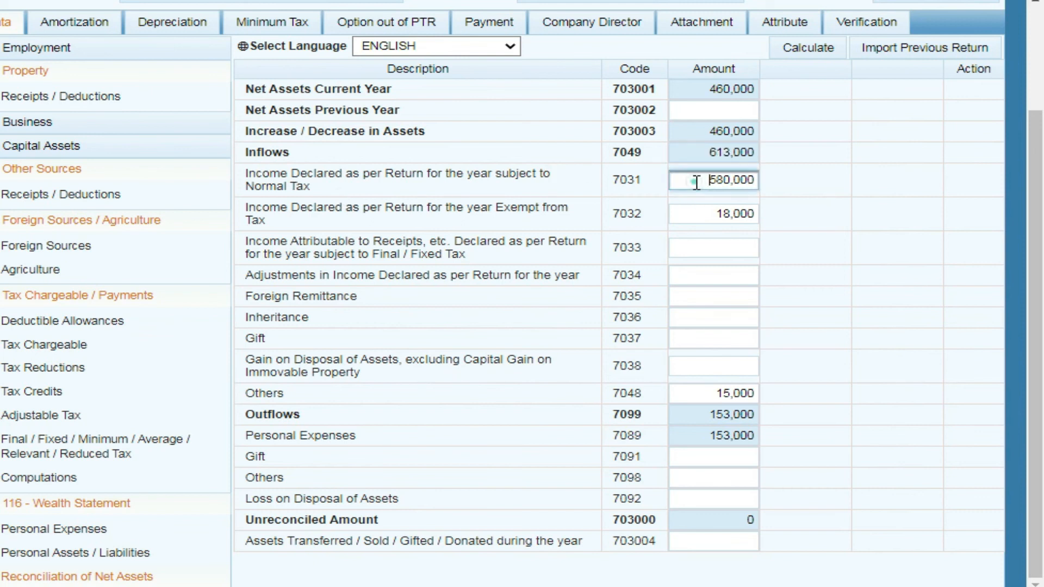
pyautogui.moveTo(698, 183); pyautogui.dragTo(753, 185)
pyautogui.click(705, 395)
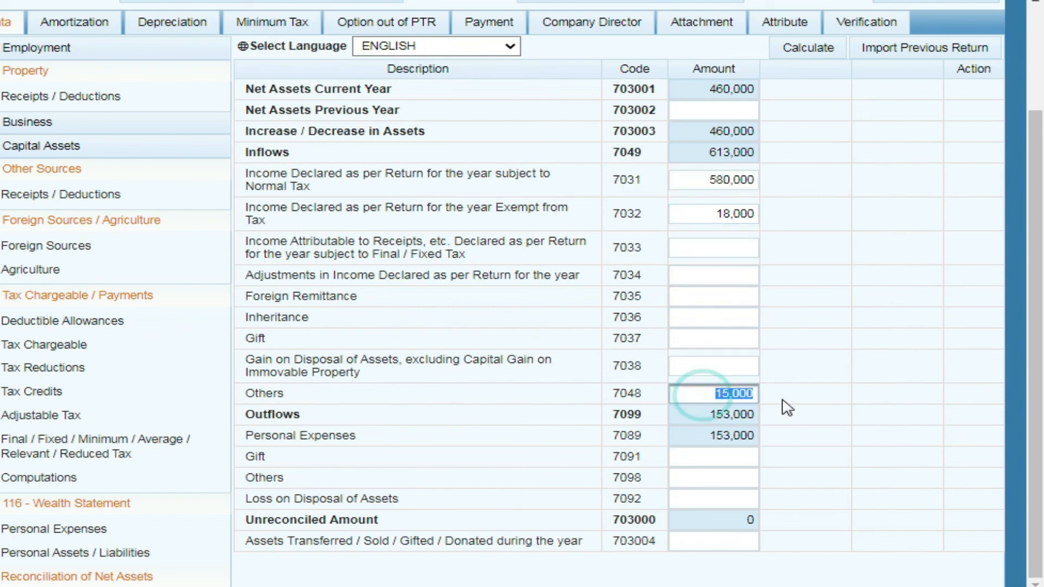